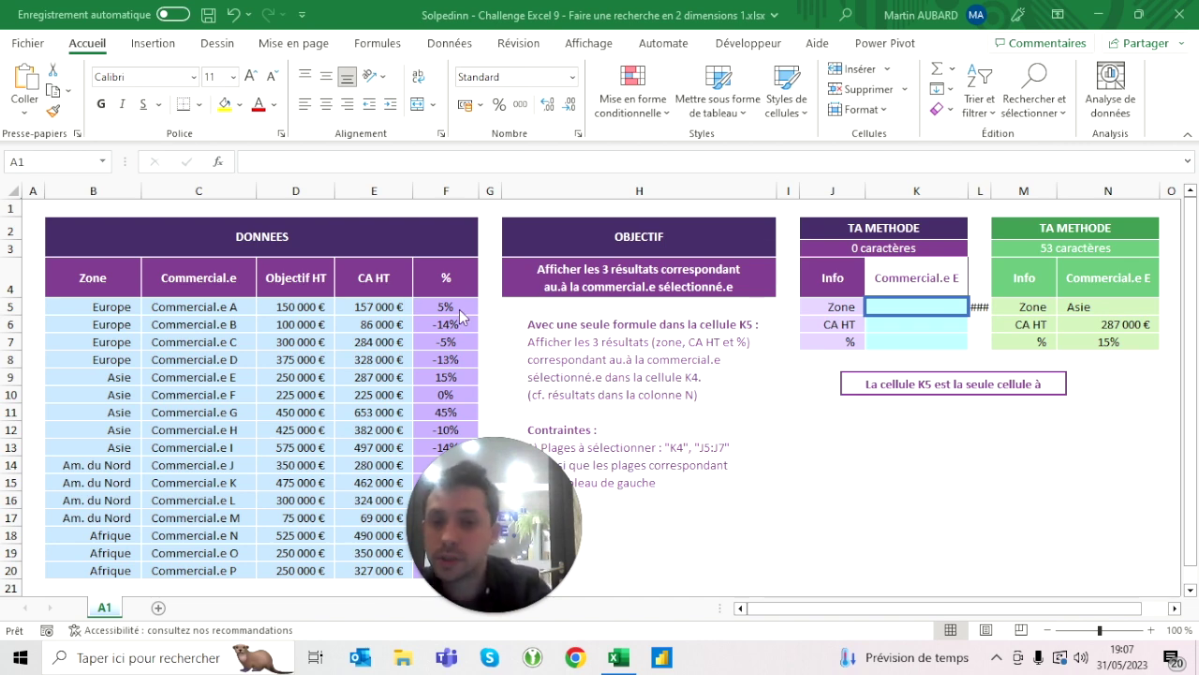
# Step: Review salesperson D's name, zone and Objectif HT, and the chosen salesperson in K4
pyautogui.hotkey('alt', 'Tab')
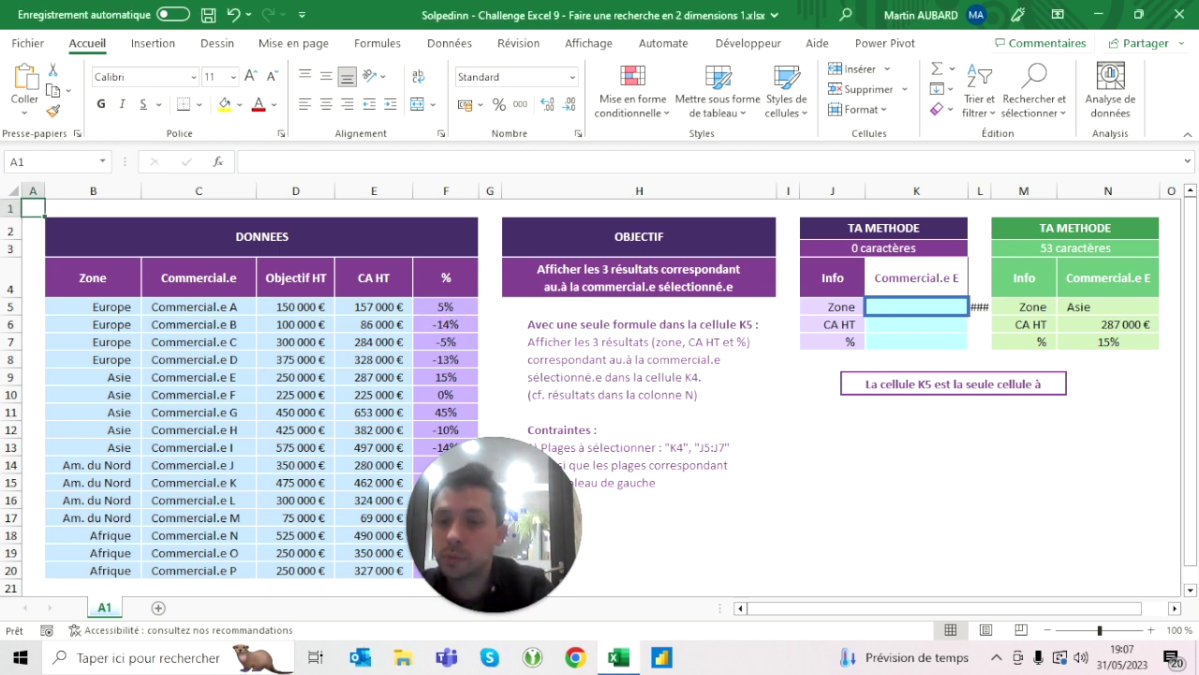
pyautogui.click(295, 306)
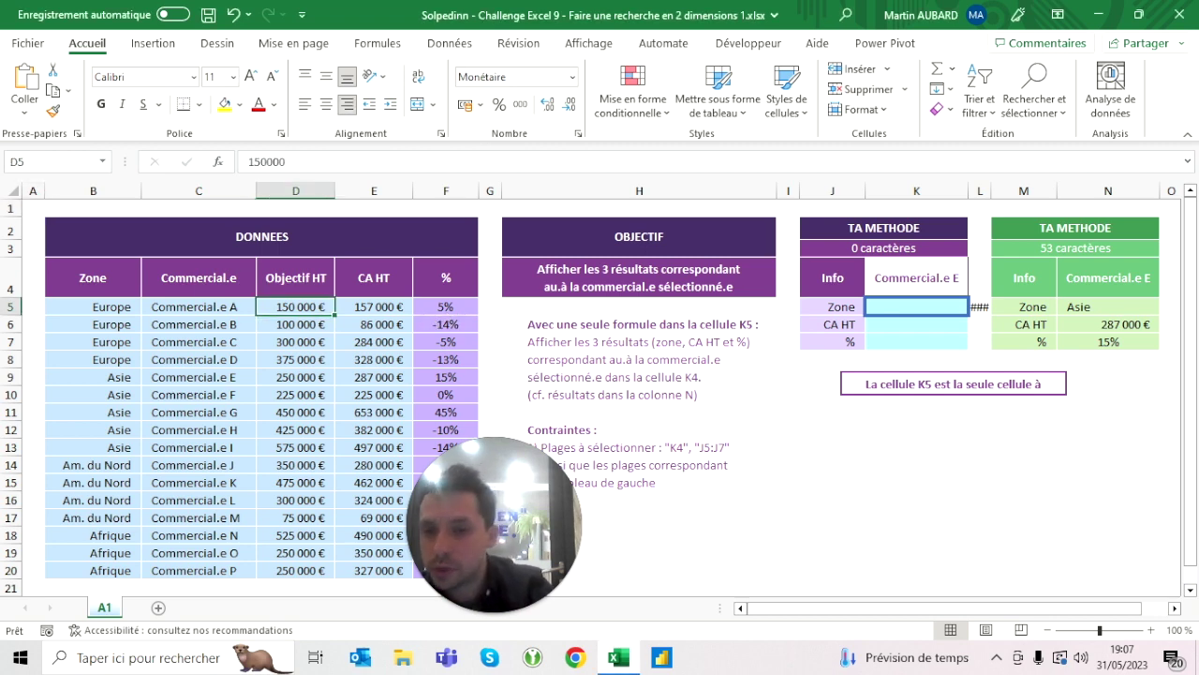
pyautogui.click(93, 359)
pyautogui.click(197, 358)
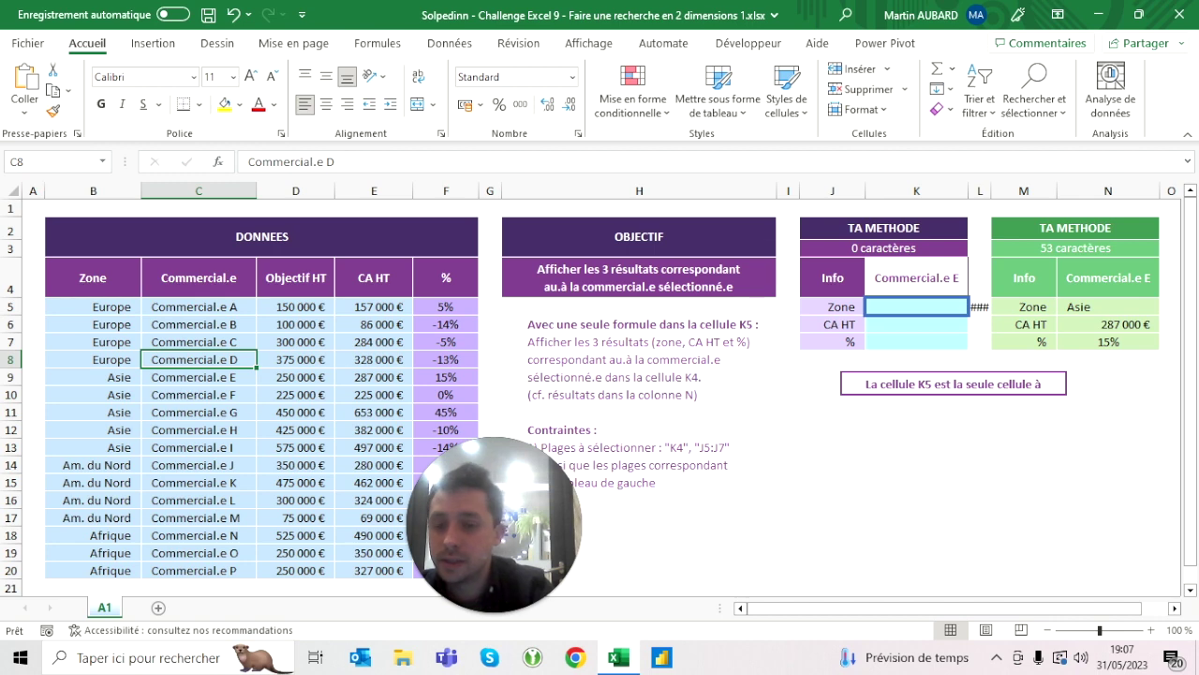
pyautogui.click(93, 359)
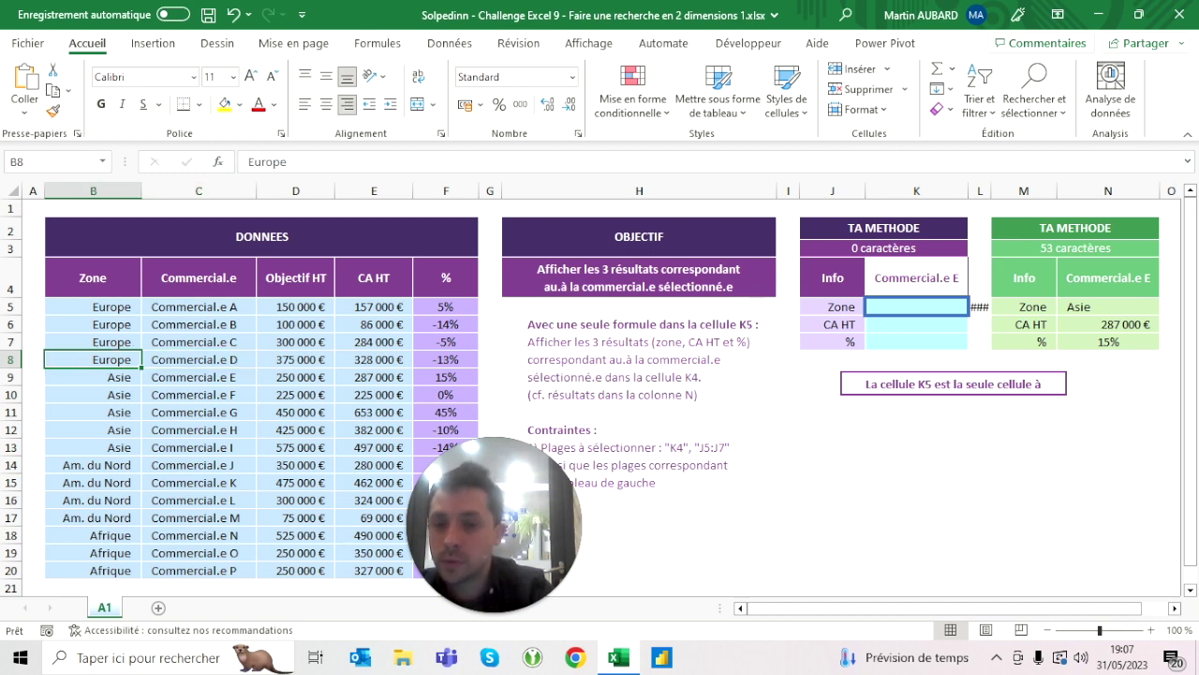
pyautogui.click(295, 358)
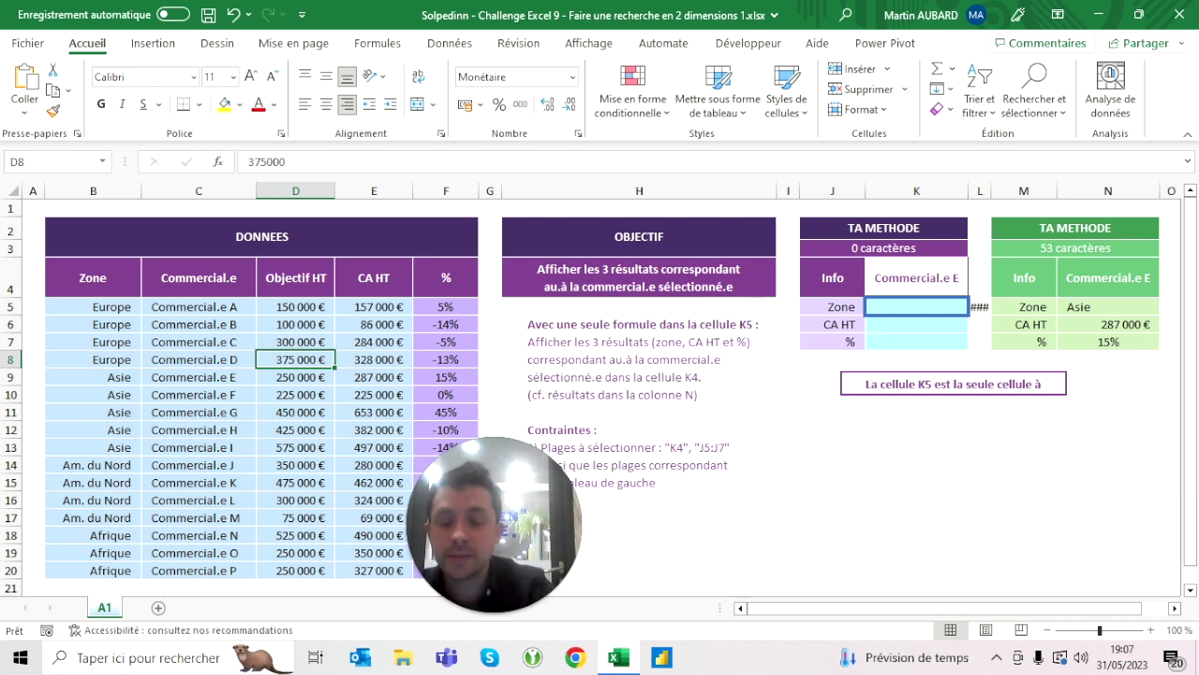
pyautogui.click(916, 277)
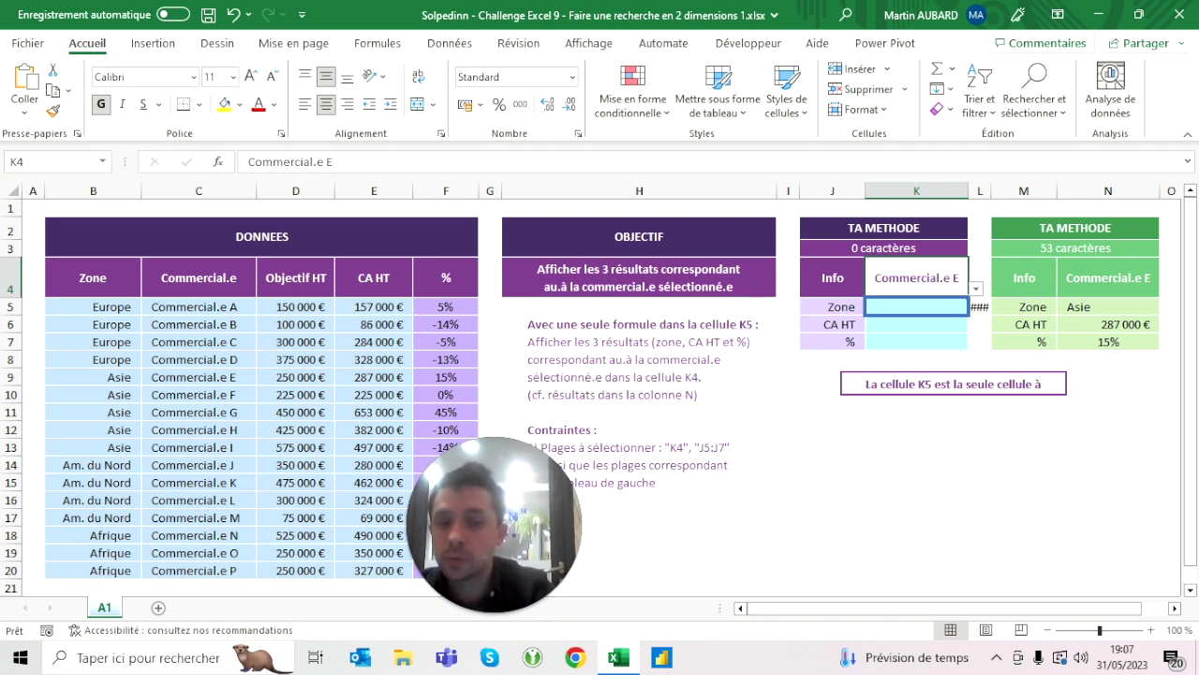
pyautogui.click(832, 465)
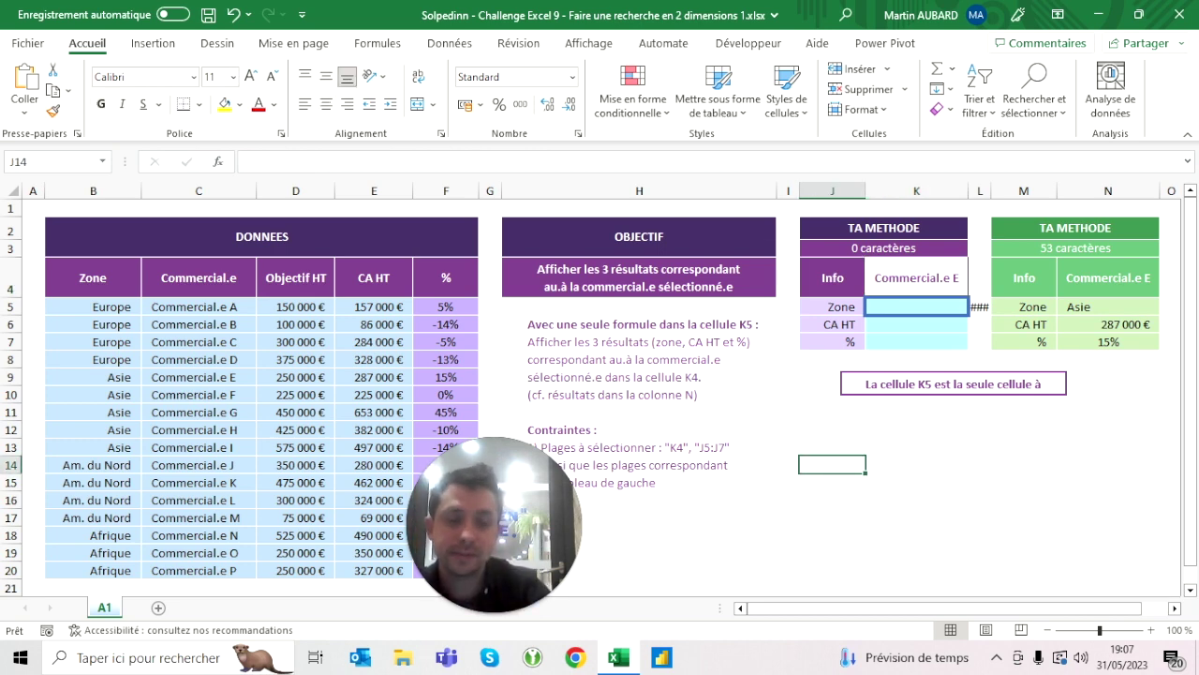
pyautogui.click(832, 447)
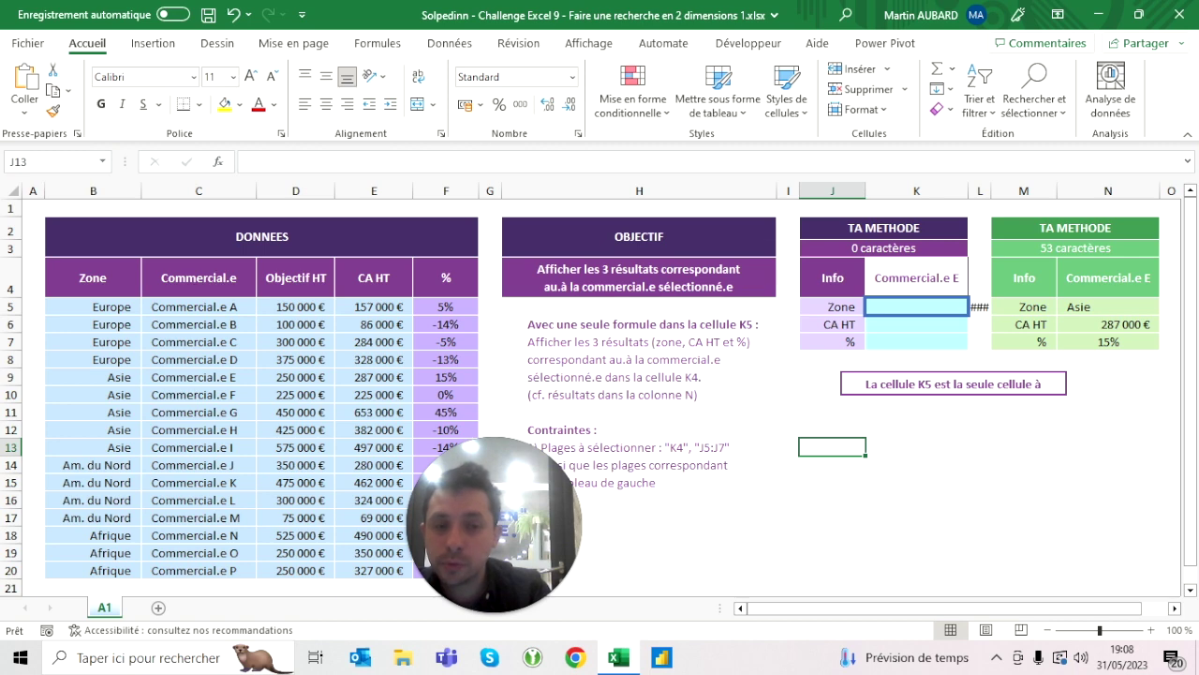
# Step: Check the Zone label in J5 and the answer cells K5:K7, cancelling an accidental edit
pyautogui.click(832, 306)
pyautogui.write('0')
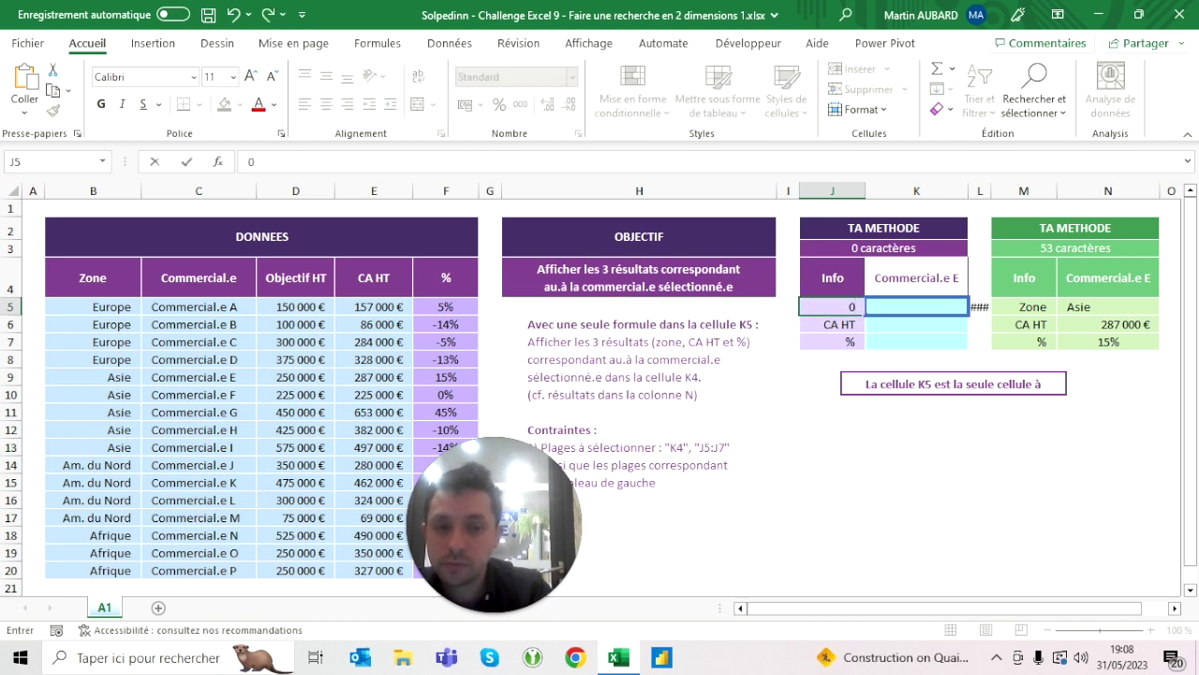
pyautogui.press('Escape')
pyautogui.click(916, 306)
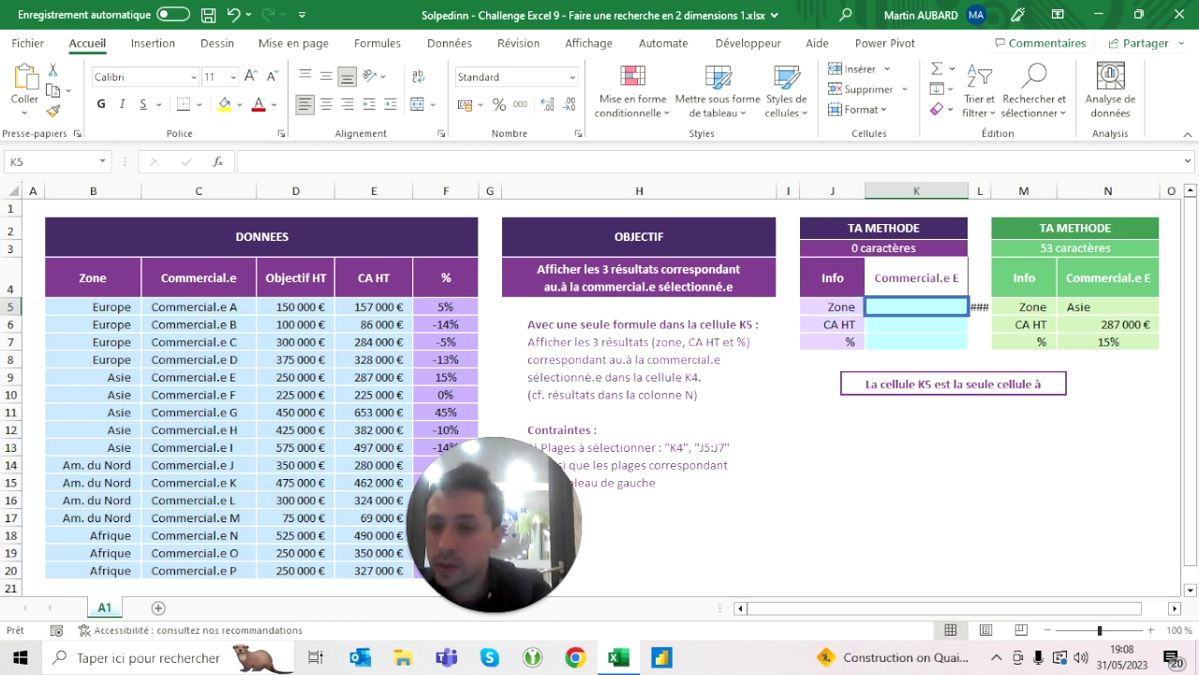
pyautogui.click(917, 324)
pyautogui.click(916, 342)
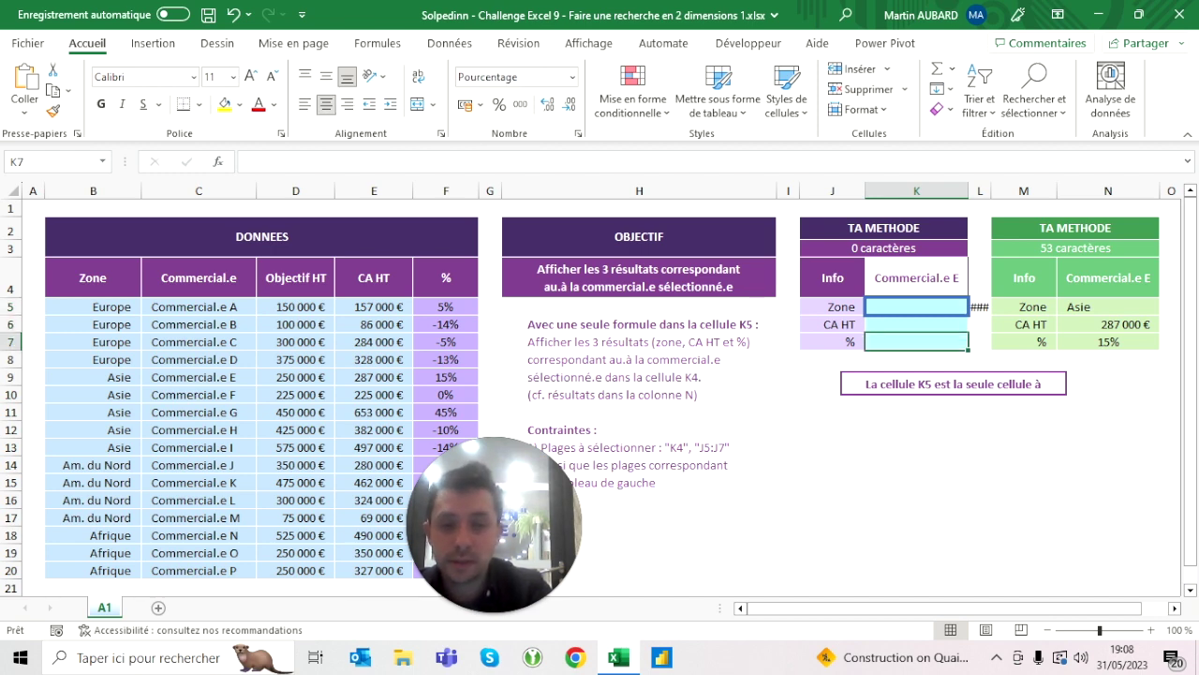
# Step: Start =RECHERCHEX(K4;C5:C20 in J12, looking up K4 among the salesperson names
pyautogui.click(832, 429)
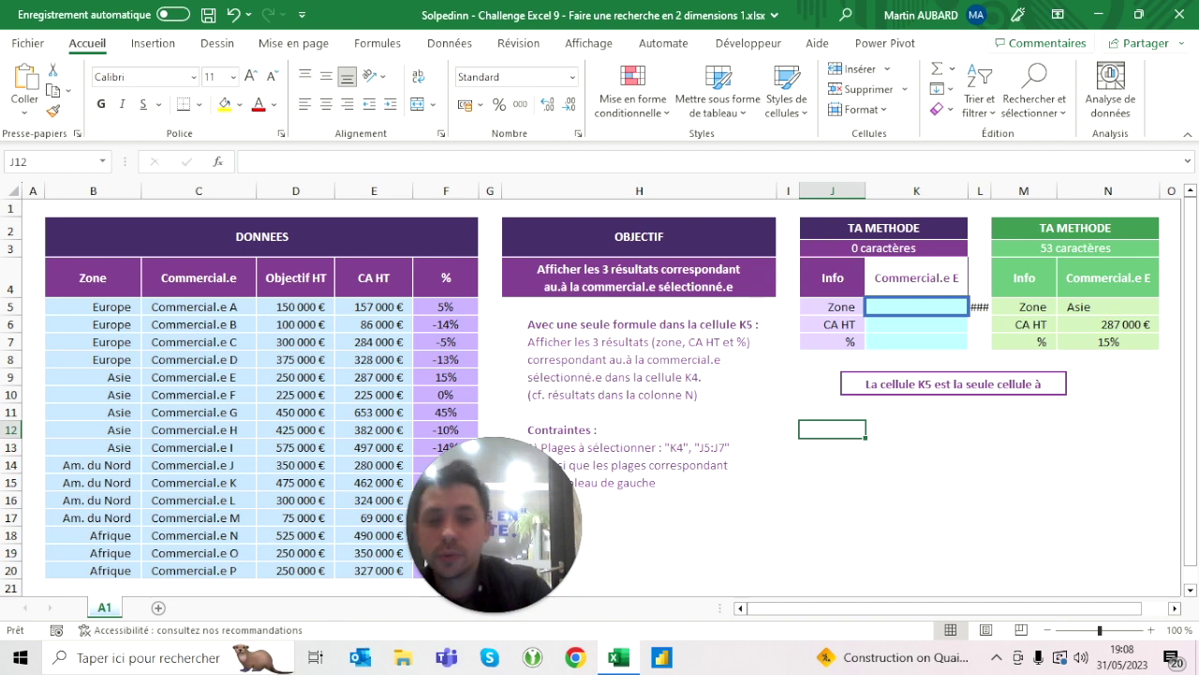
pyautogui.write('=')
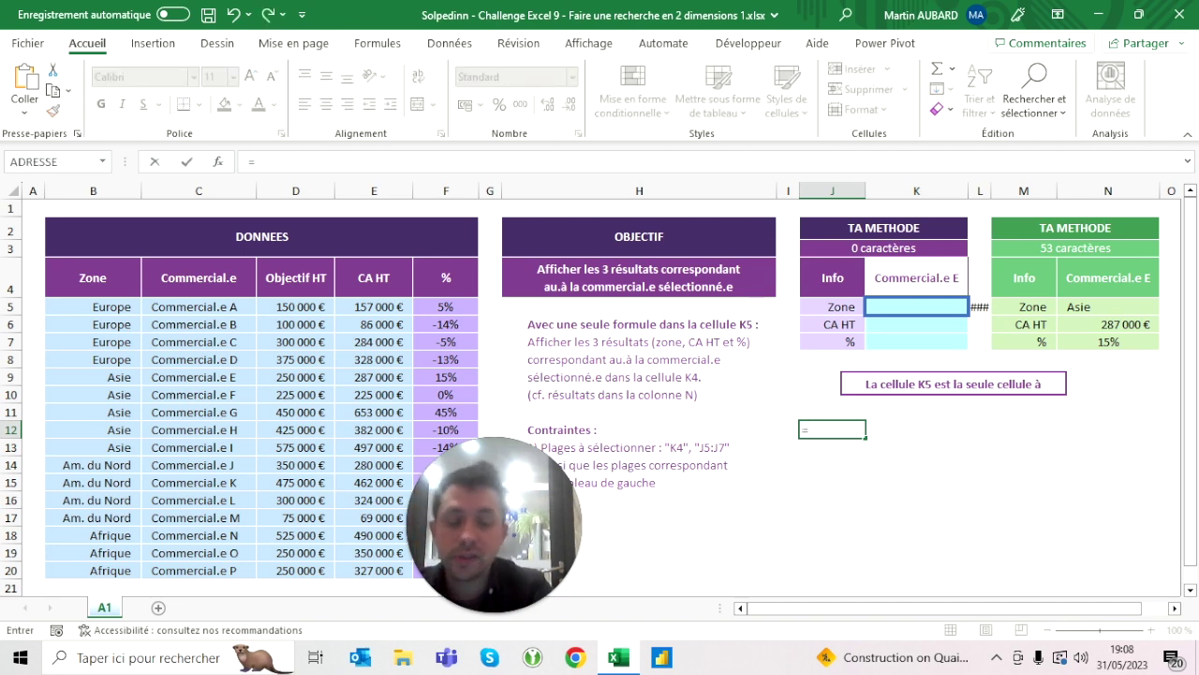
pyautogui.press('Escape')
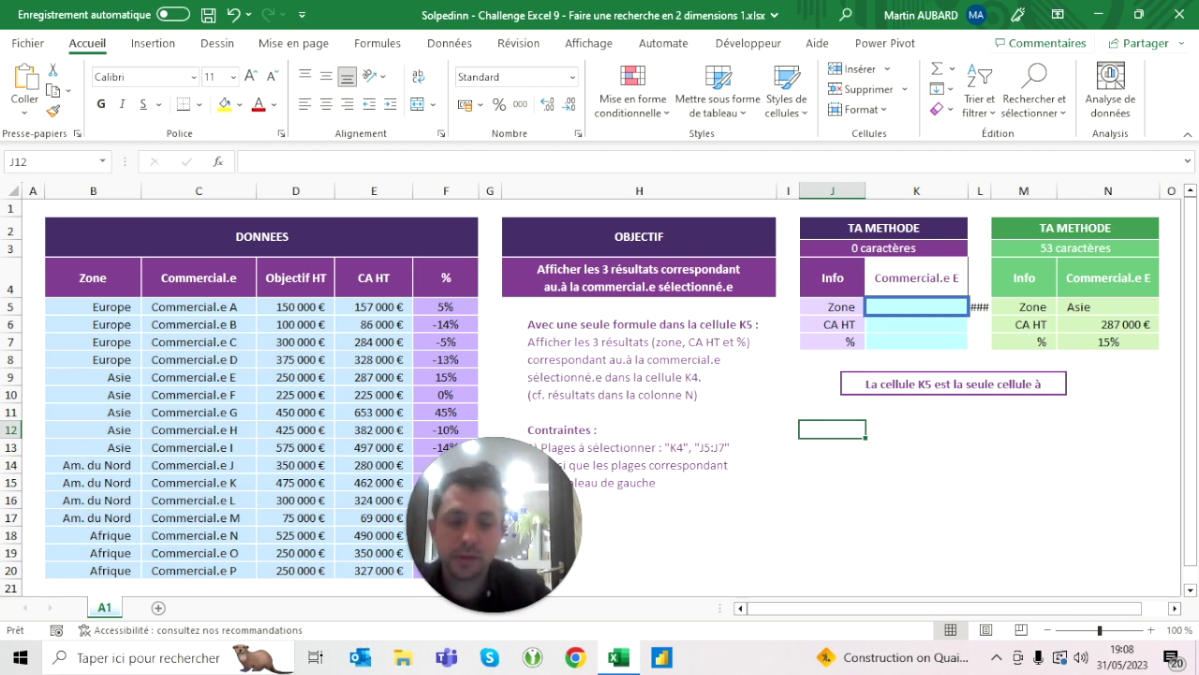
pyautogui.write('=recherchex')
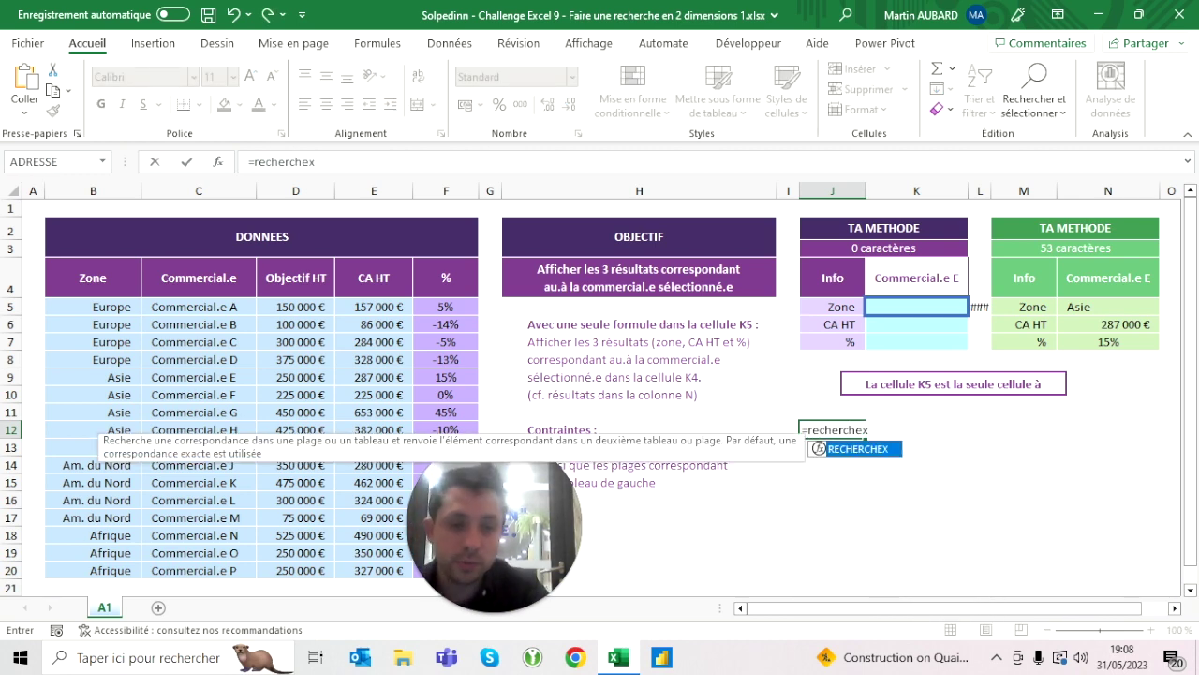
pyautogui.write('(')
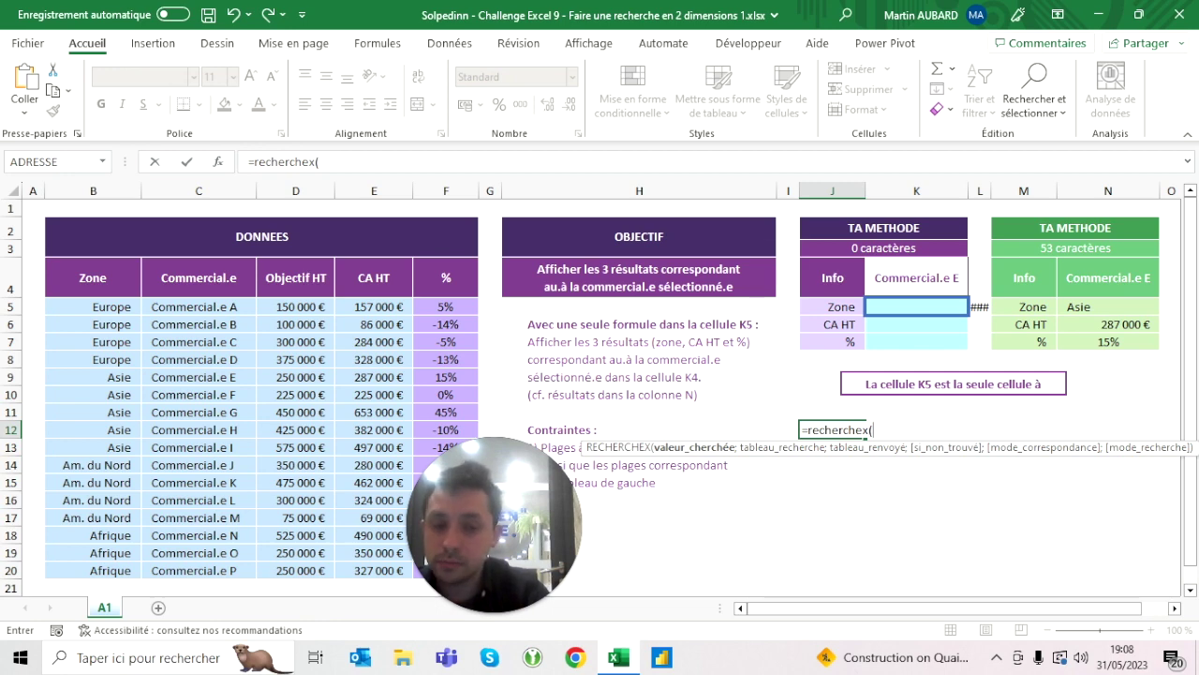
pyautogui.click(917, 278)
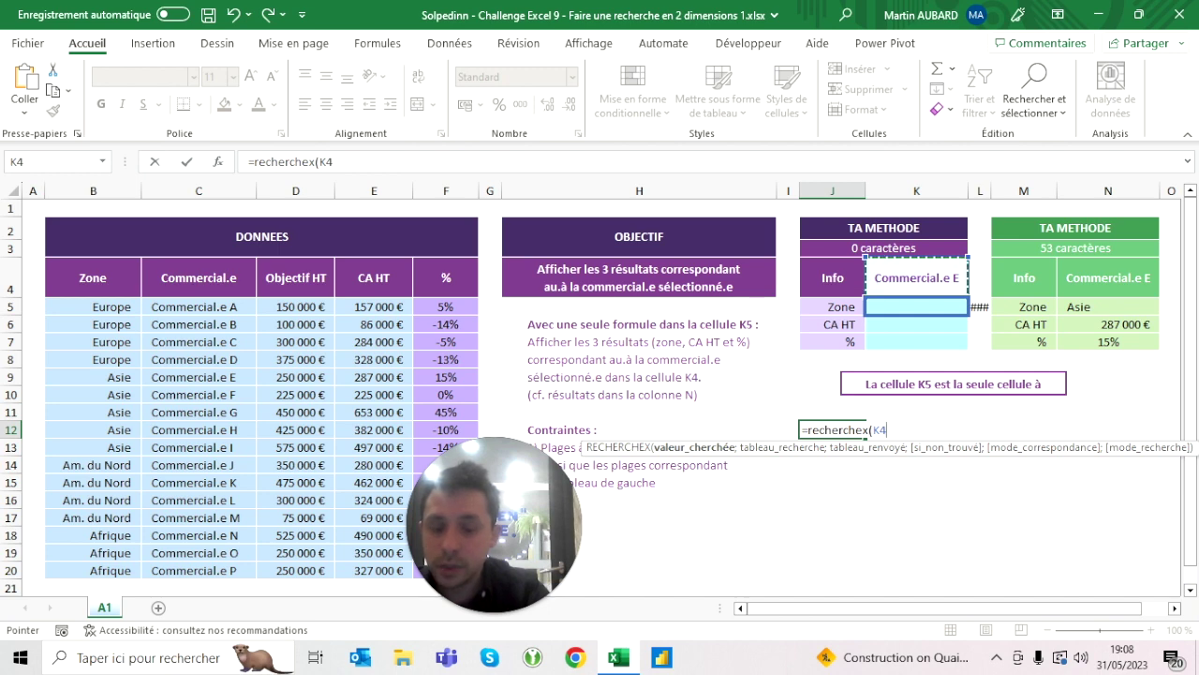
pyautogui.write(';')
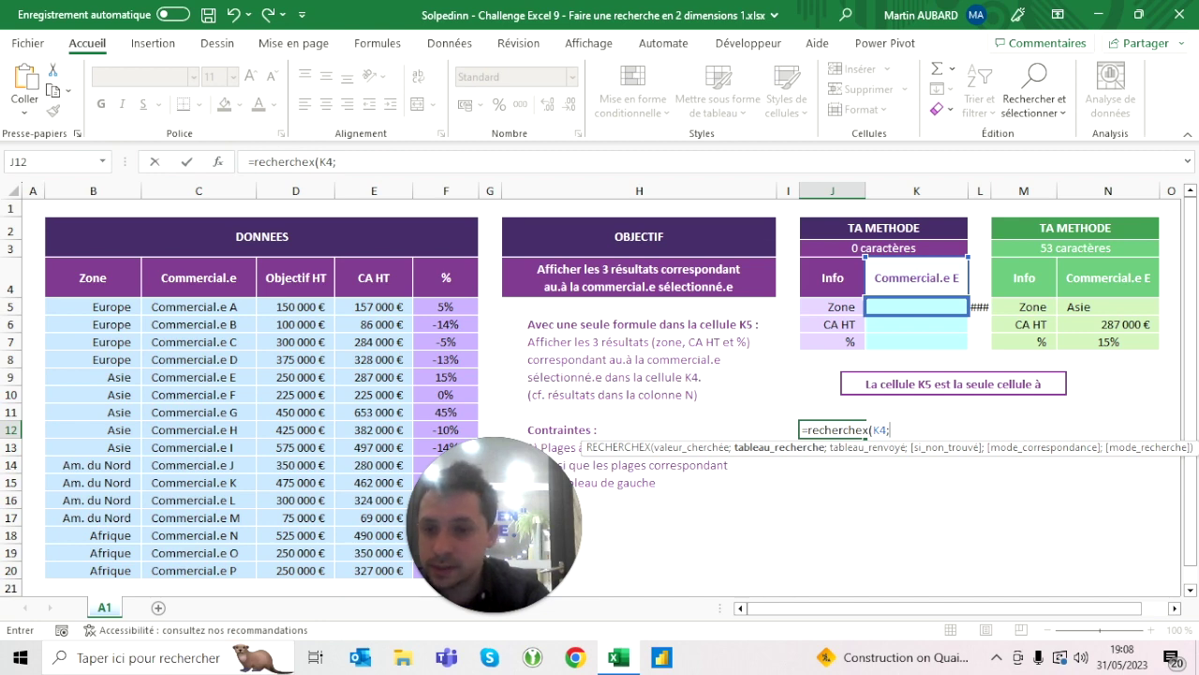
pyautogui.moveTo(198, 306); pyautogui.dragTo(199, 570)
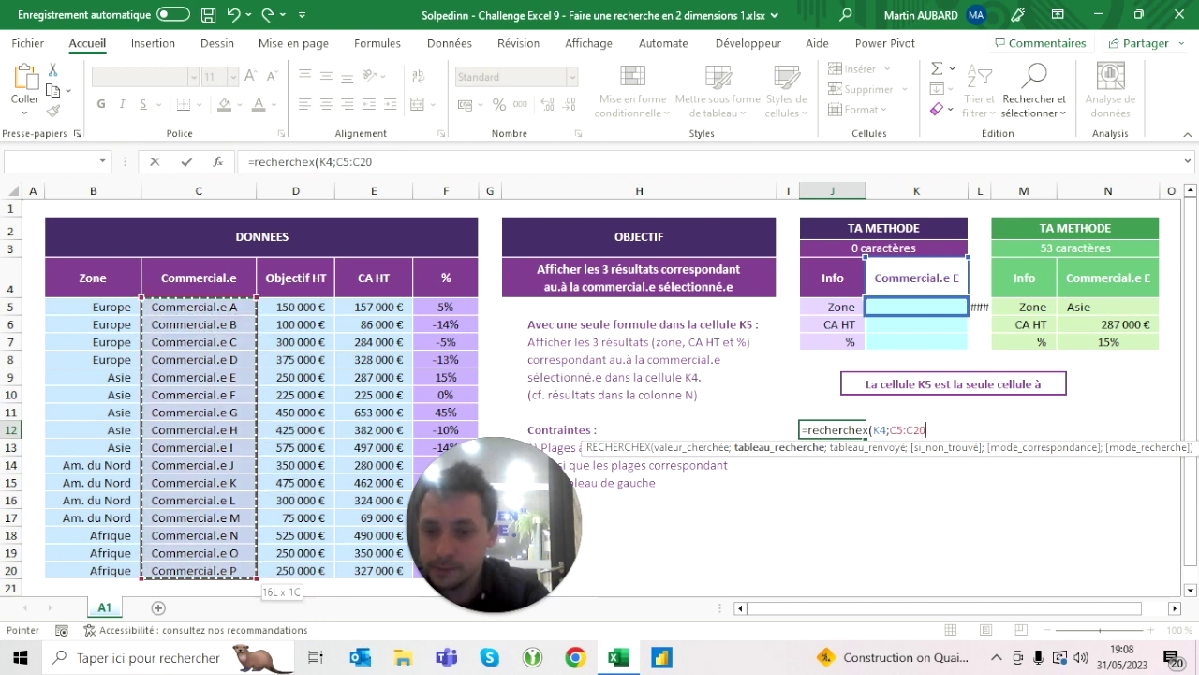
# Step: Complete =RECHERCHEX(K4;C5:C20;B5:F20) in J12 so row 12 spills Asie, Commercial.e E, 287000, 0,148
pyautogui.write(';')
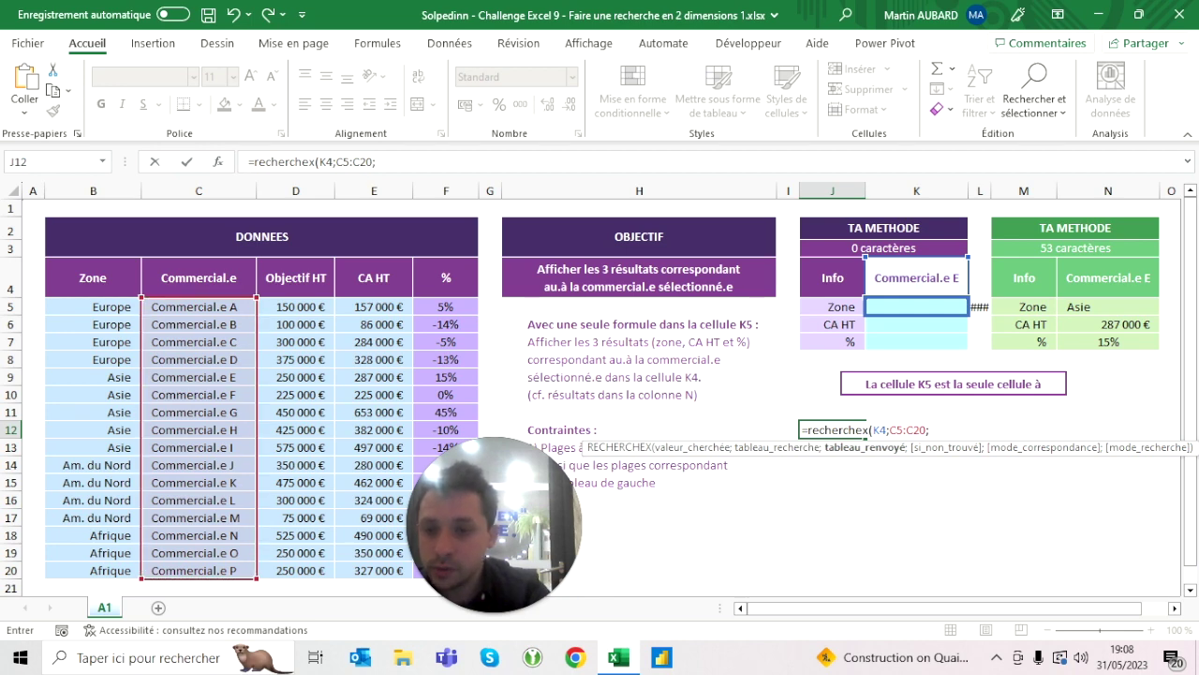
pyautogui.moveTo(93, 306); pyautogui.dragTo(446, 570)
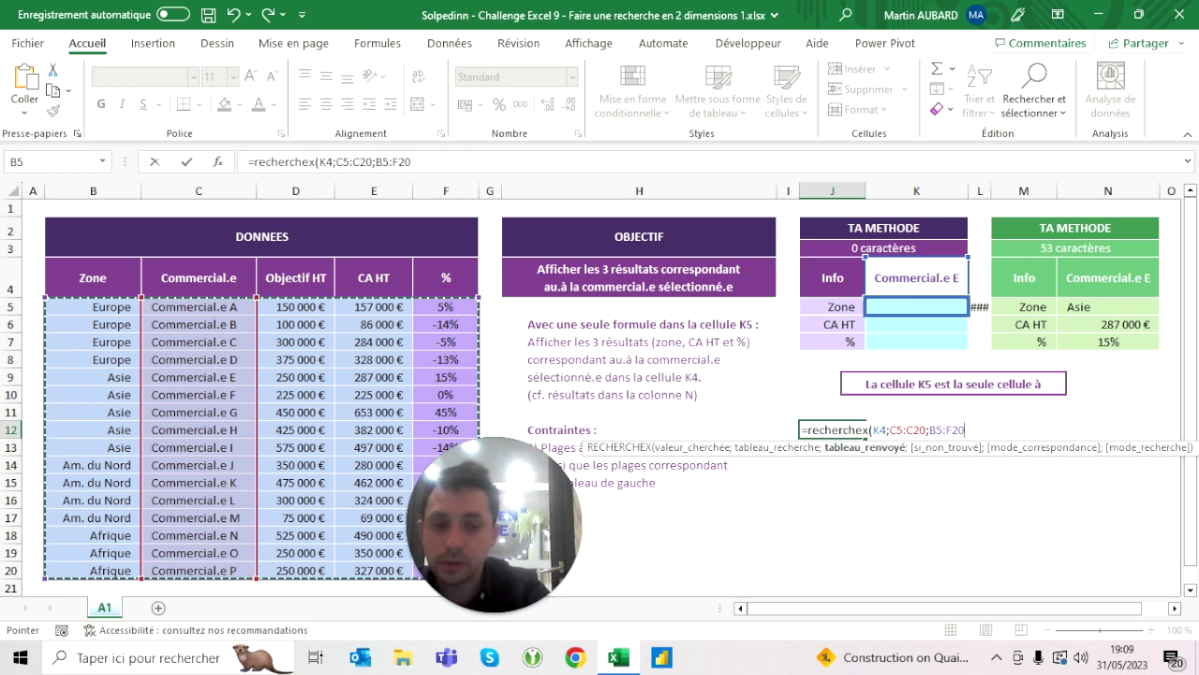
pyautogui.hotkey('ctrl', 'Return')
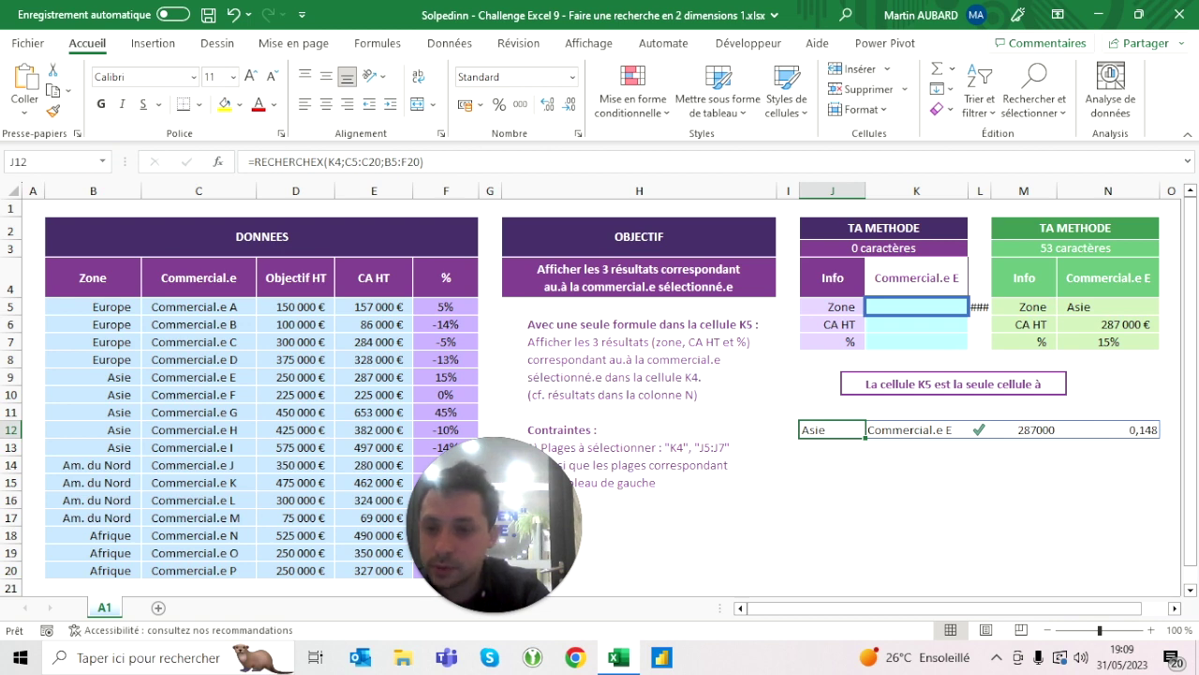
pyautogui.moveTo(93, 376); pyautogui.dragTo(295, 377)
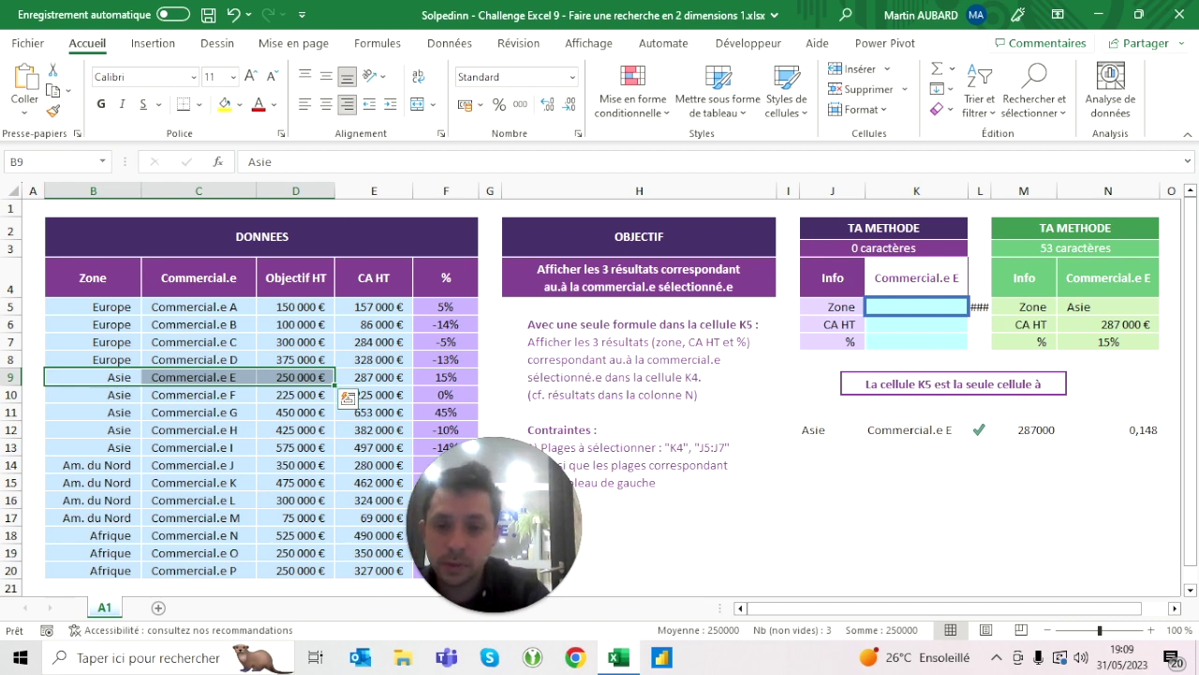
pyautogui.click(1024, 429)
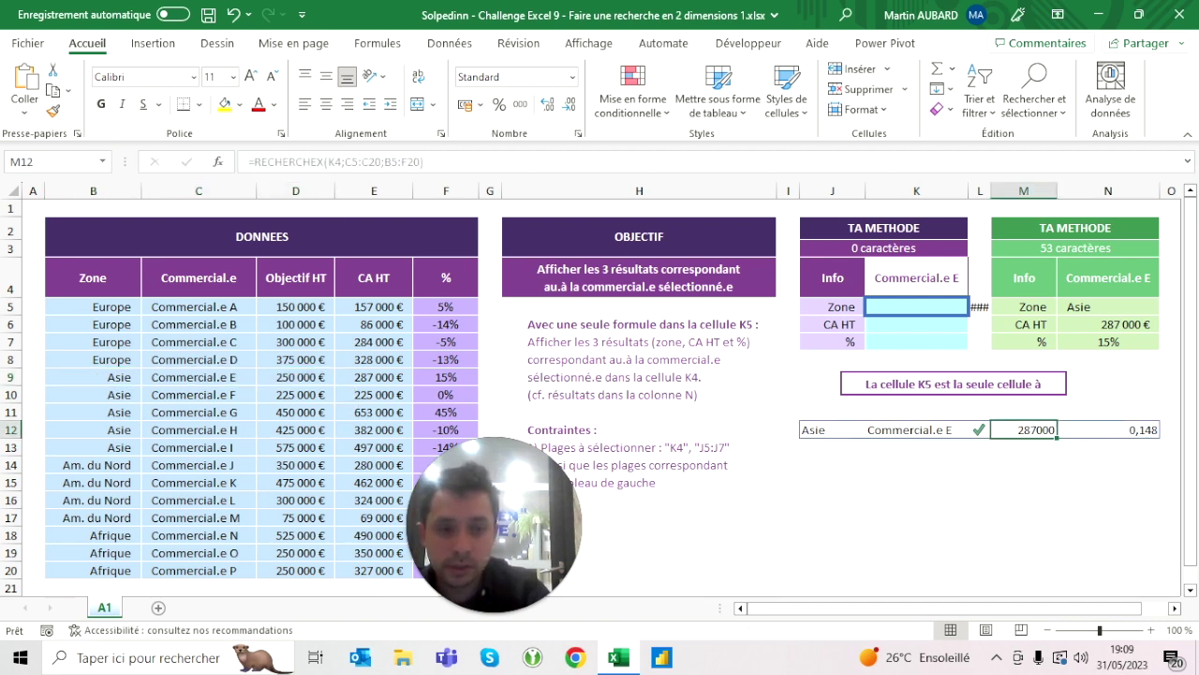
pyautogui.click(908, 429)
pyautogui.click(979, 430)
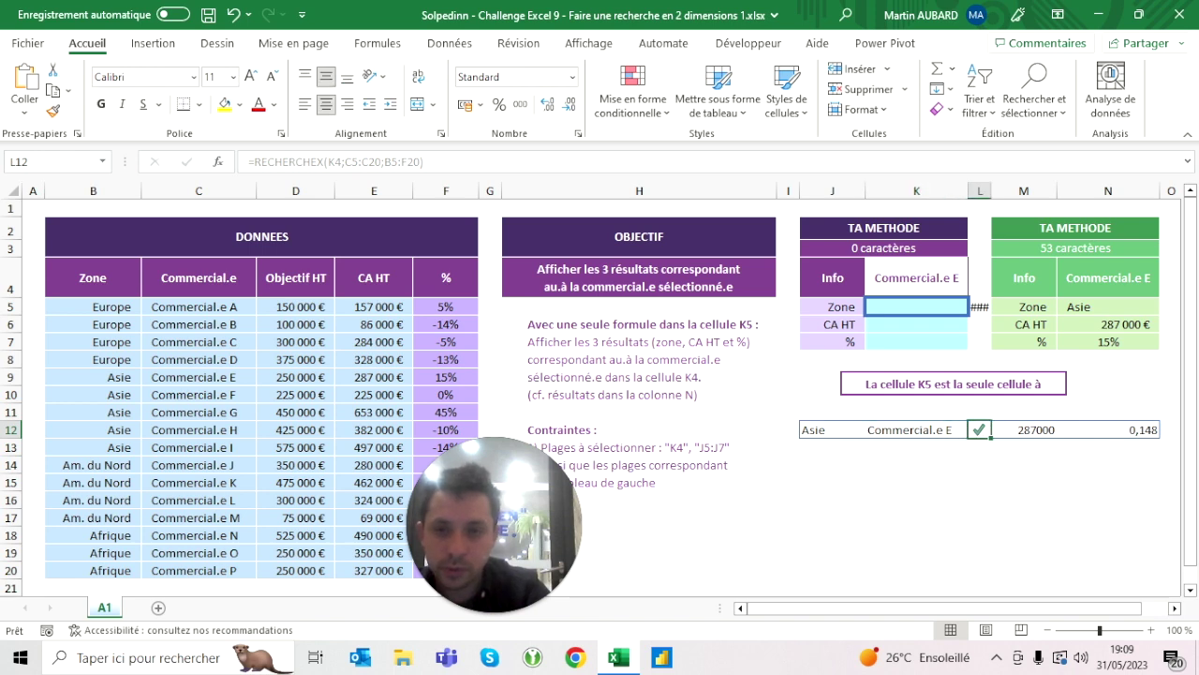
pyautogui.click(573, 77)
pyautogui.click(574, 79)
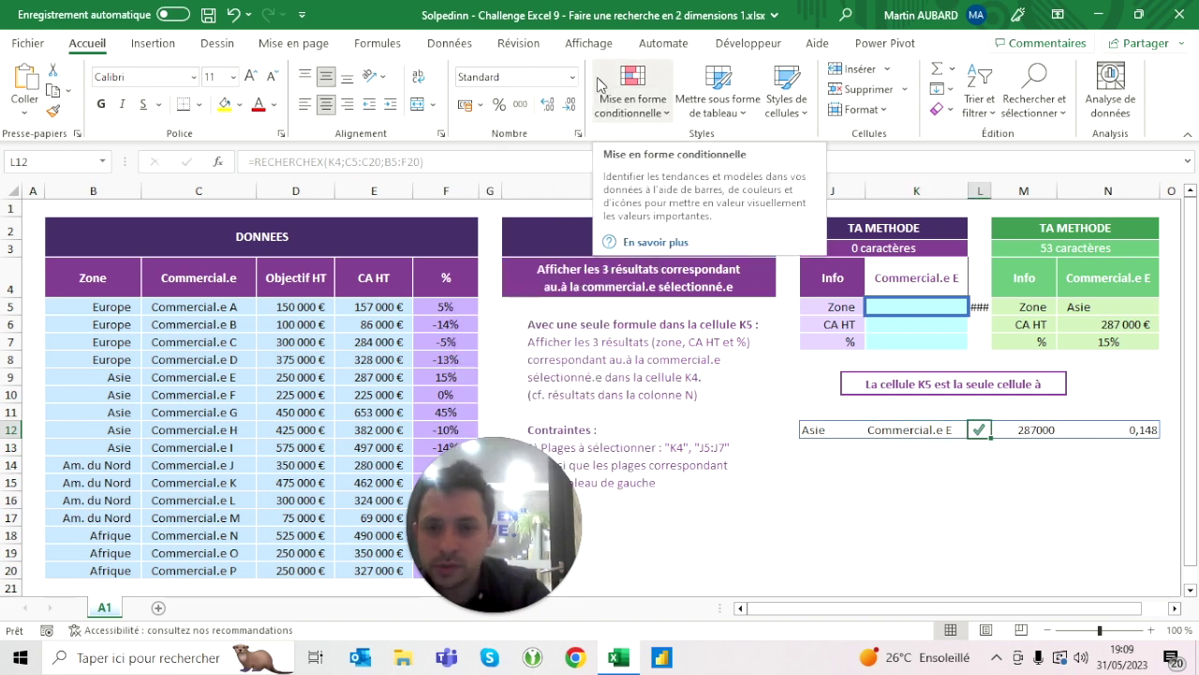
pyautogui.press('Left')
pyautogui.press('Right')
pyautogui.press('Right')
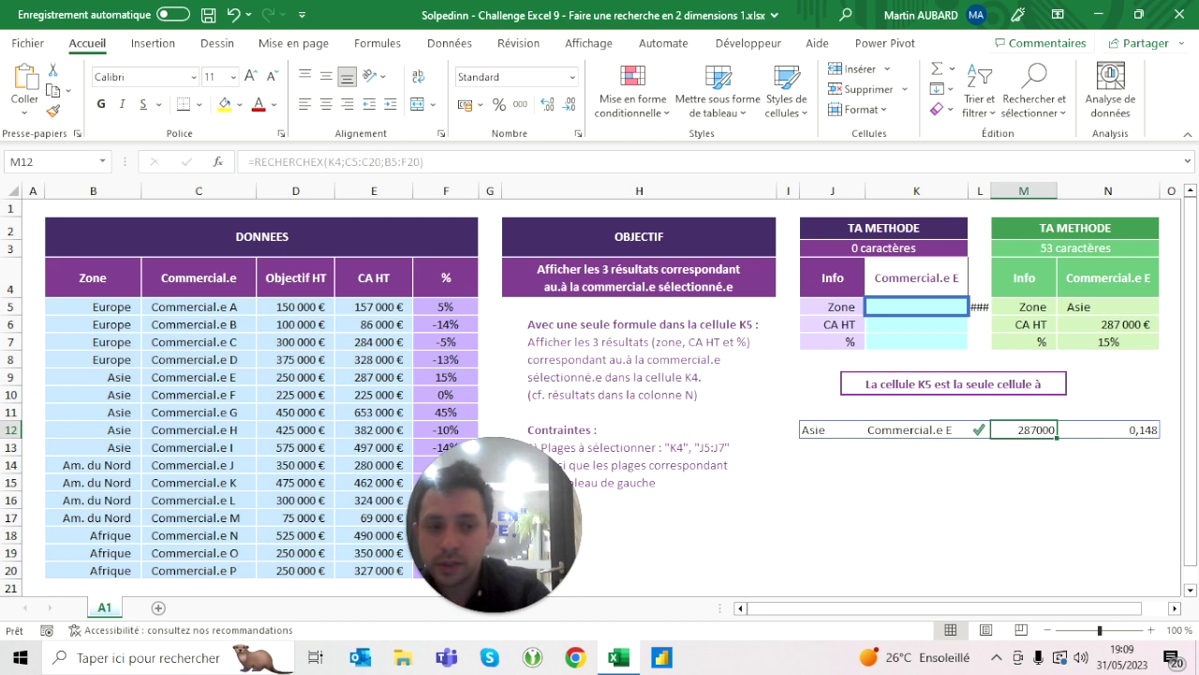
pyautogui.press('Right')
pyautogui.click(498, 104)
pyautogui.click(232, 15)
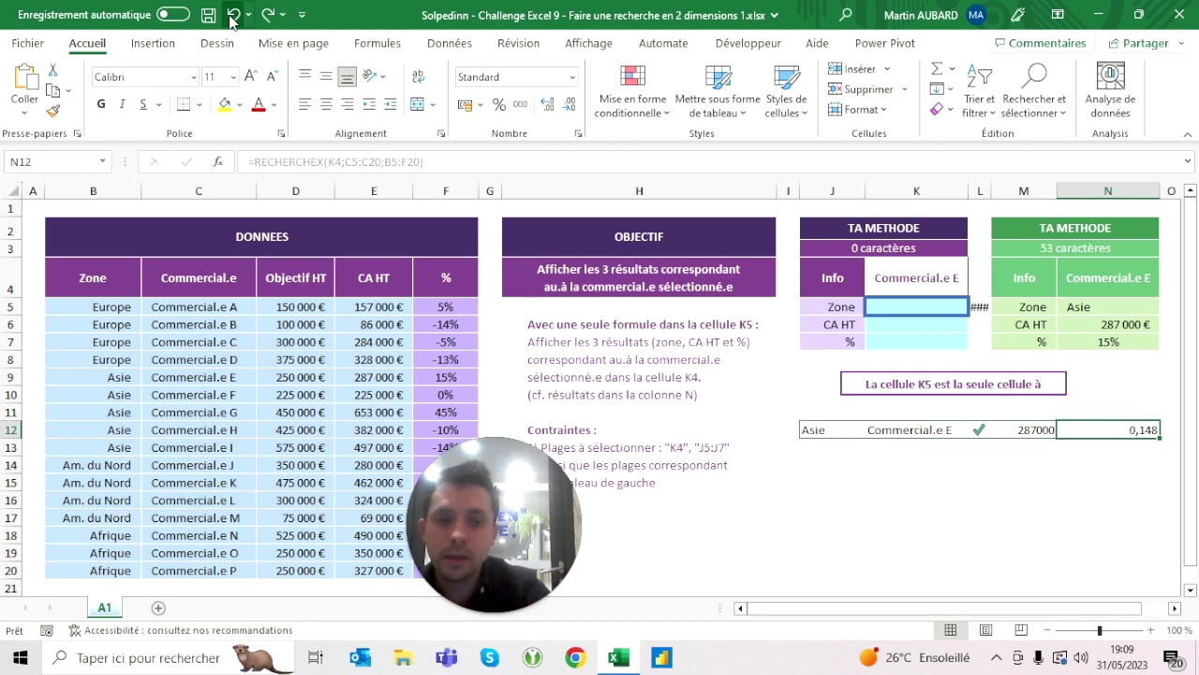
pyautogui.press('Left')
pyautogui.press('Left')
pyautogui.press('Left')
pyautogui.click(232, 15)
pyautogui.click(233, 15)
pyautogui.click(232, 15)
pyautogui.click(233, 15)
pyautogui.click(232, 15)
pyautogui.click(233, 15)
pyautogui.click(232, 15)
pyautogui.click(233, 15)
pyautogui.click(232, 15)
pyautogui.click(233, 15)
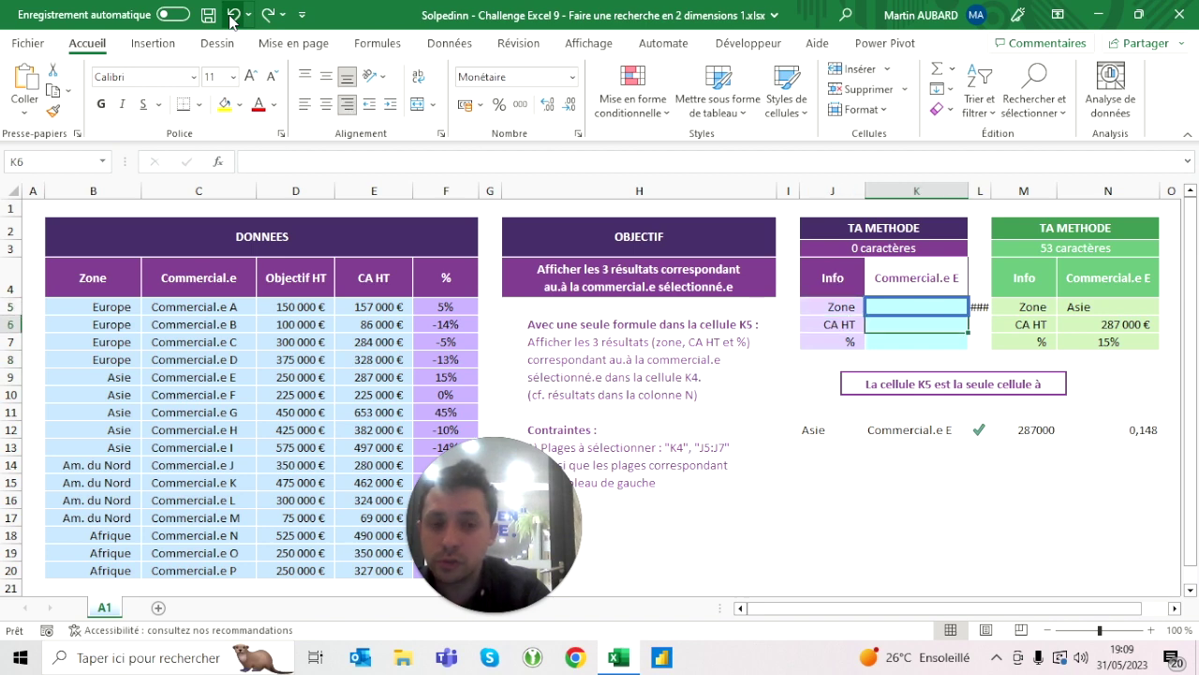
pyautogui.click(232, 15)
pyautogui.click(233, 15)
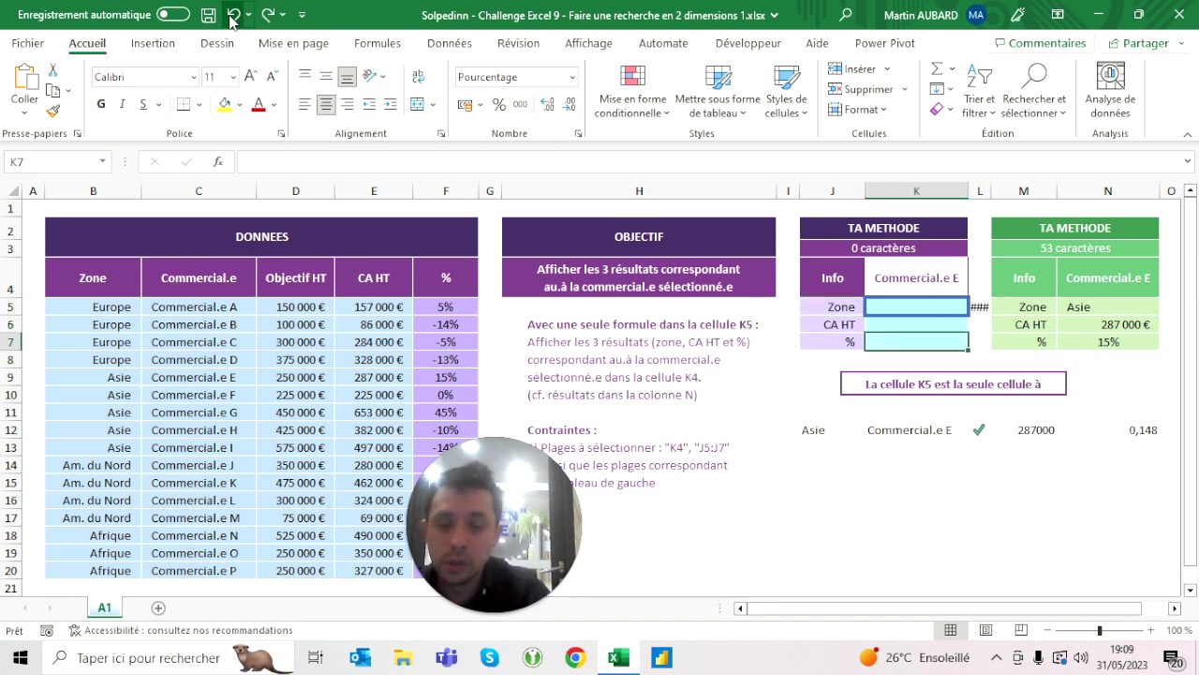
pyautogui.click(232, 15)
pyautogui.click(232, 15)
pyautogui.click(232, 15)
pyautogui.click(232, 15)
pyautogui.click(233, 15)
pyautogui.click(233, 15)
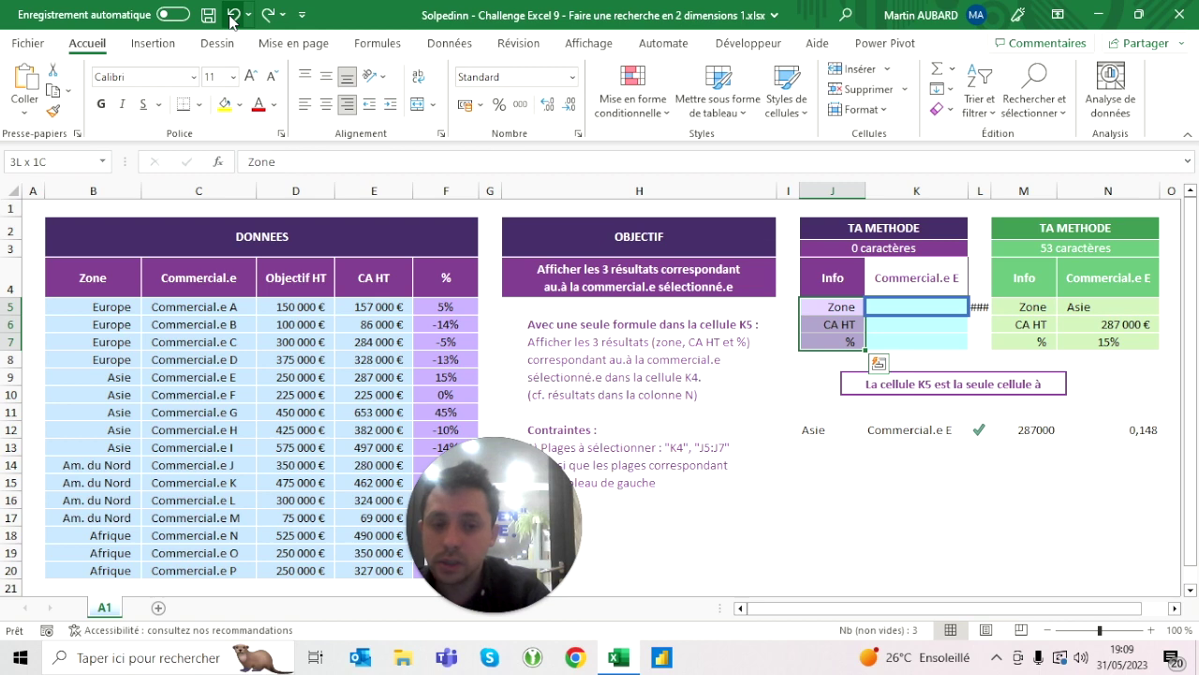
pyautogui.click(233, 15)
pyautogui.click(233, 15)
pyautogui.click(233, 15)
pyautogui.click(233, 15)
pyautogui.click(233, 15)
pyautogui.click(233, 15)
pyautogui.click(232, 15)
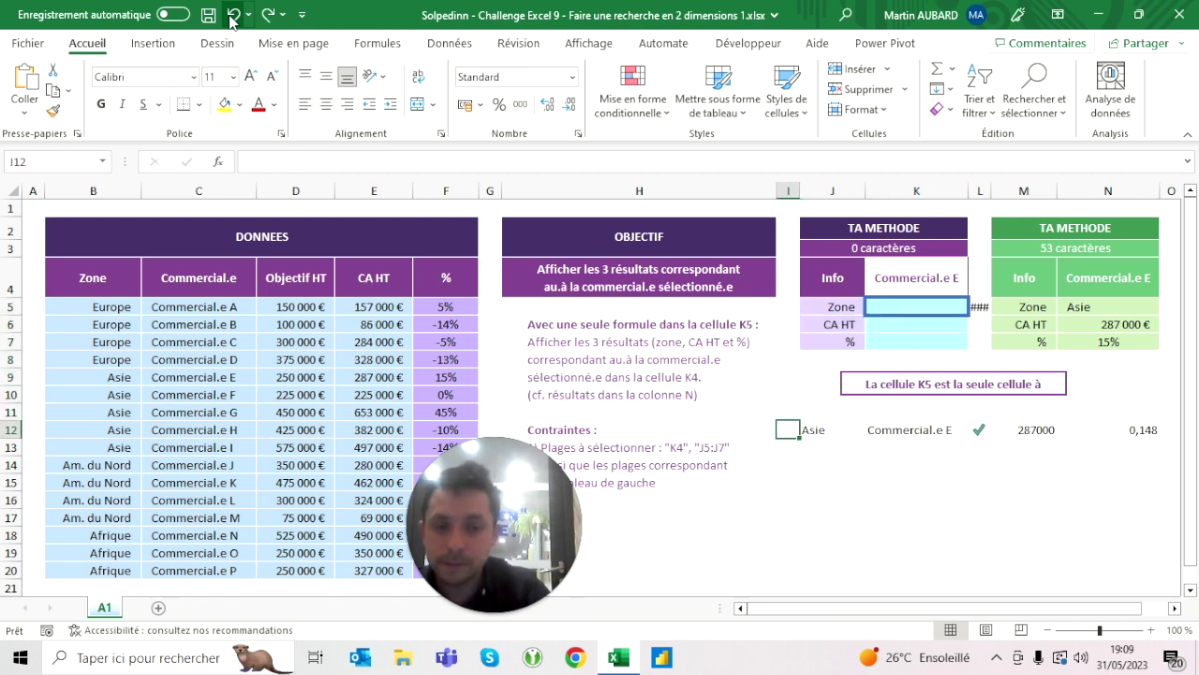
pyautogui.click(233, 15)
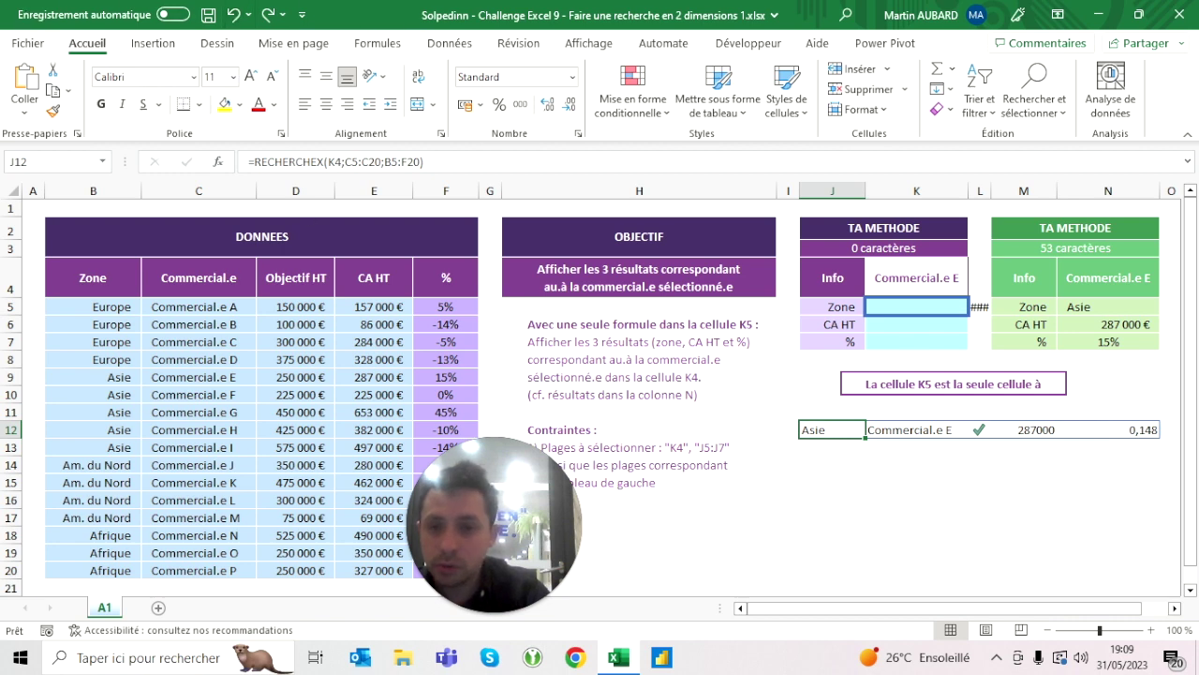
pyautogui.press('F2')
pyautogui.press('Escape')
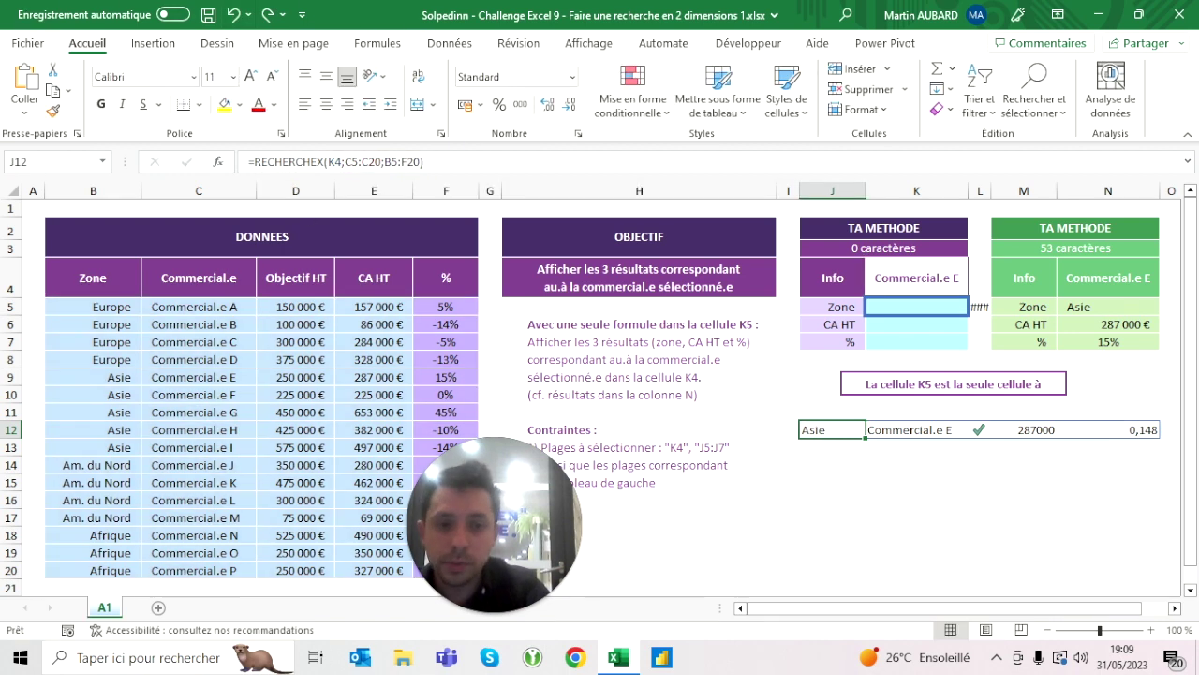
# Step: Undo a leftover change, paste the row-12 lookup into K5 and prefix an outer RECHERCHEX(
pyautogui.click(232, 15)
pyautogui.press('F2')
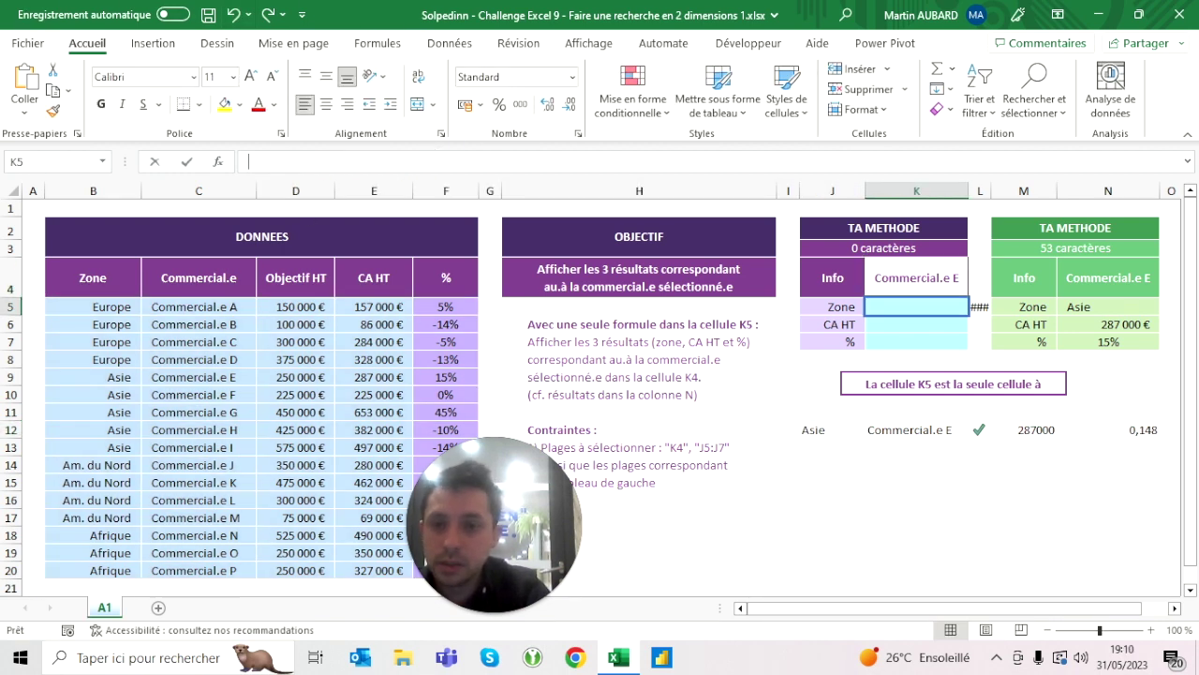
pyautogui.write('=RECHERCHEX(K4;C5:C20;B5:F20)')
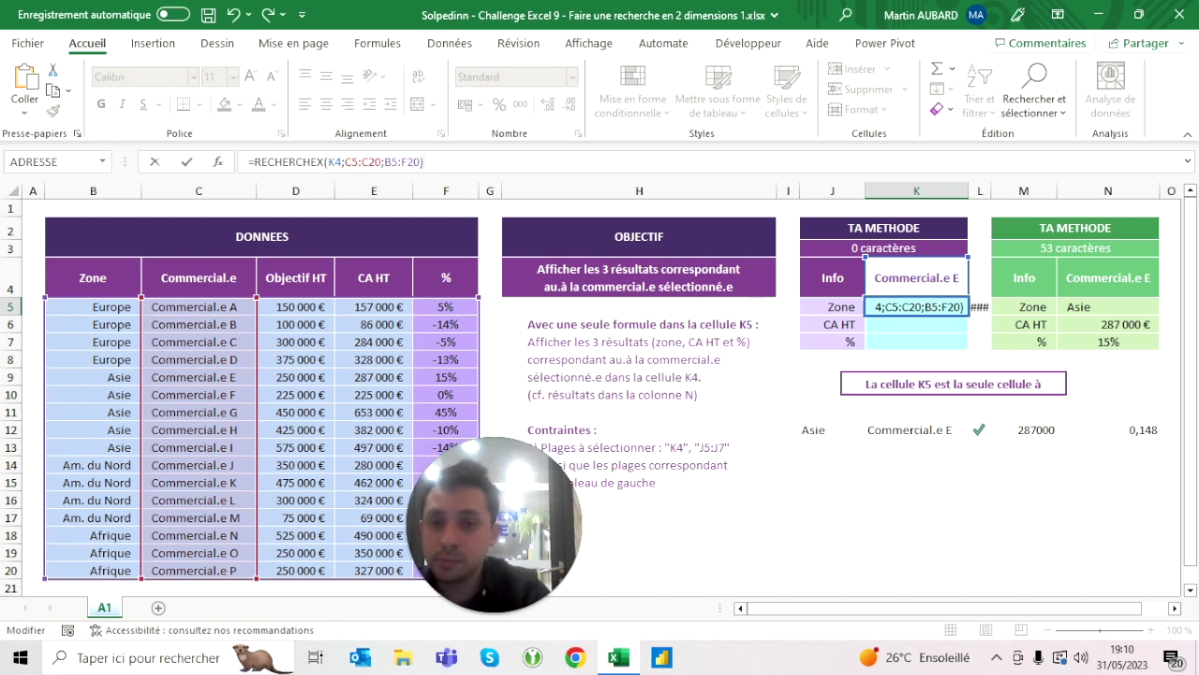
pyautogui.press('Home')
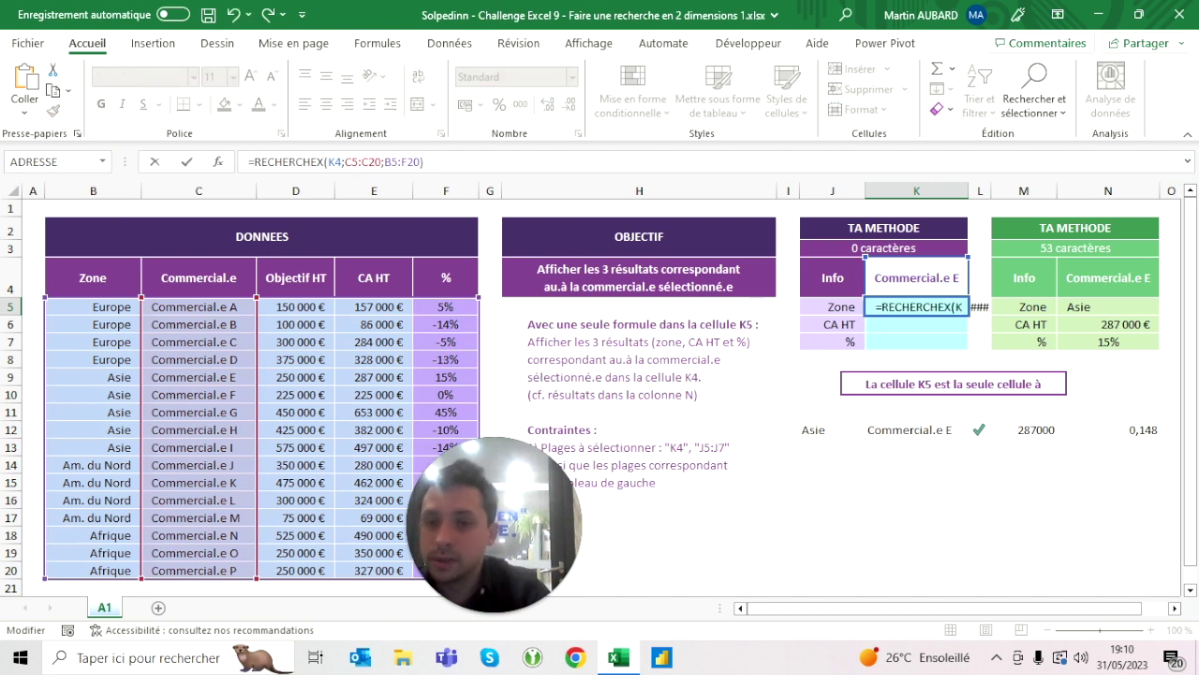
pyautogui.press('Right')
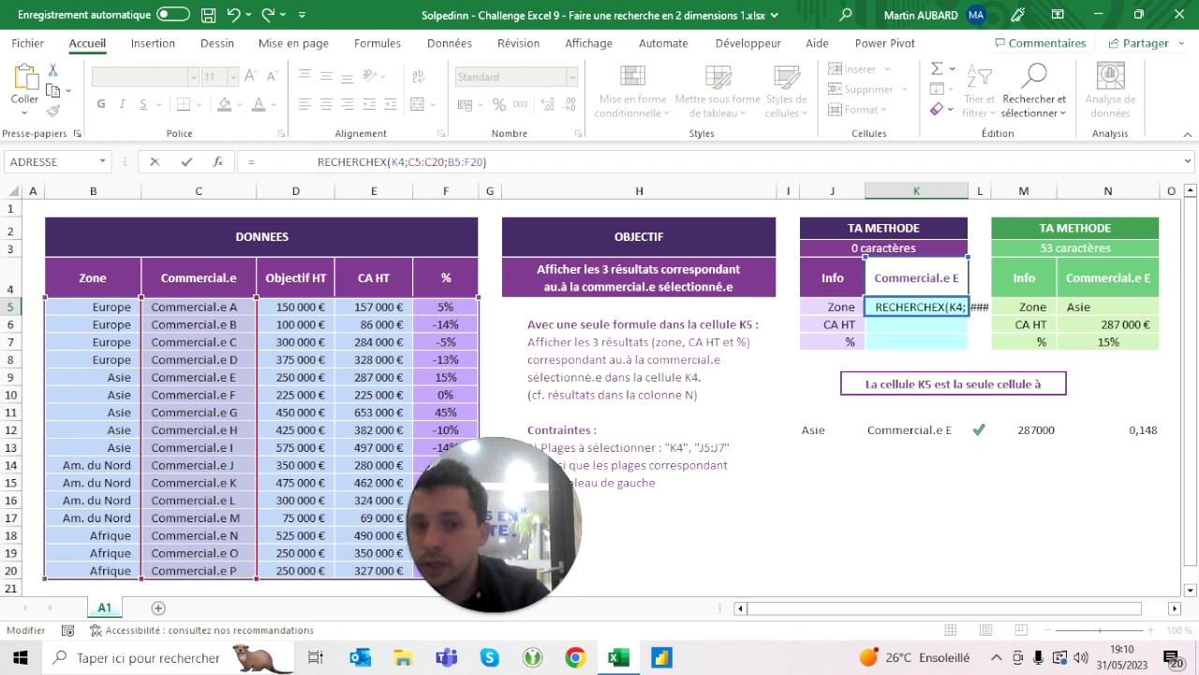
pyautogui.click(256, 163)
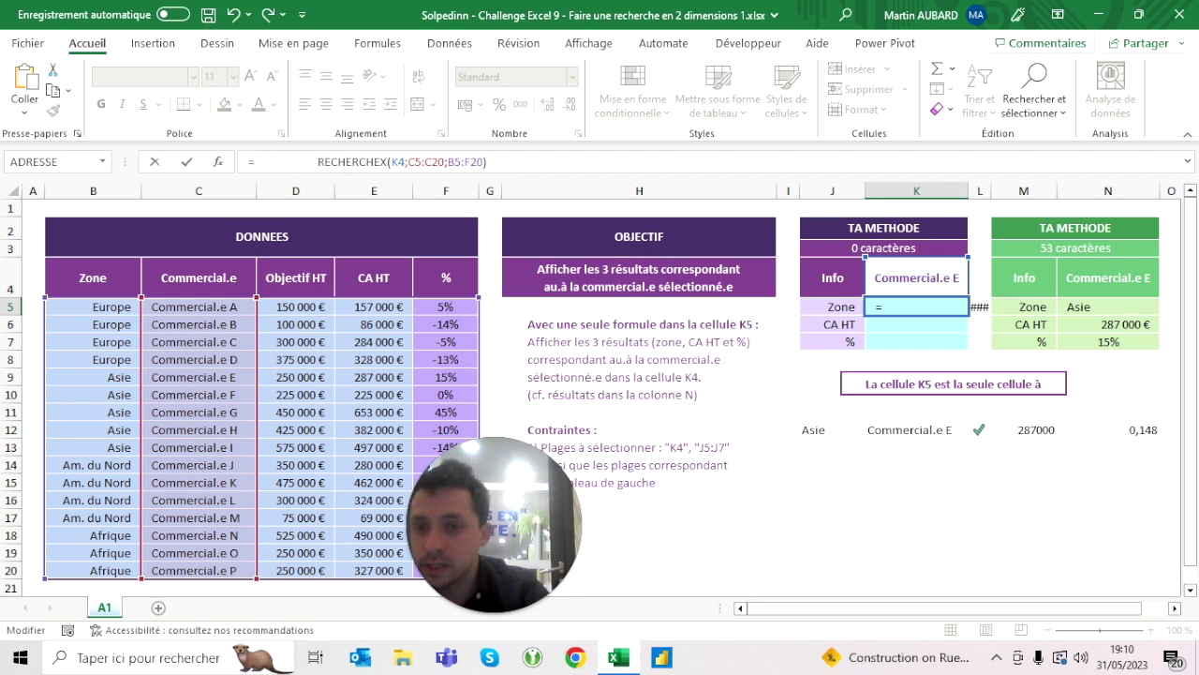
pyautogui.write('r')
pyautogui.write('rc')
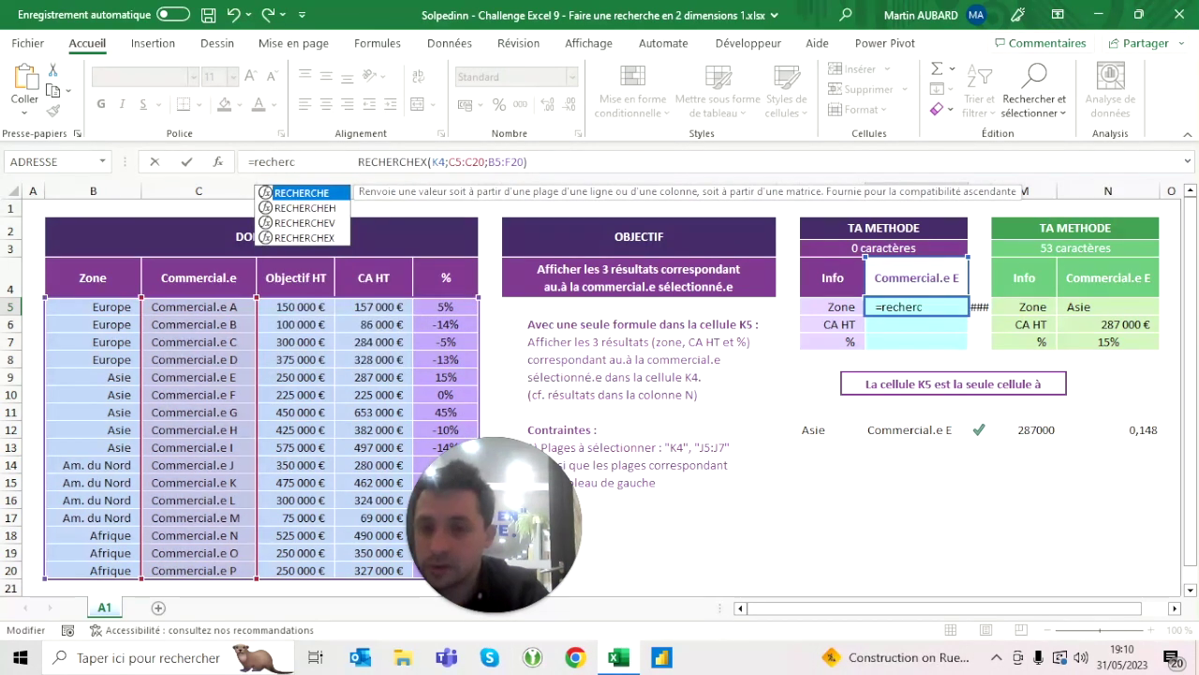
pyautogui.write('hex(')
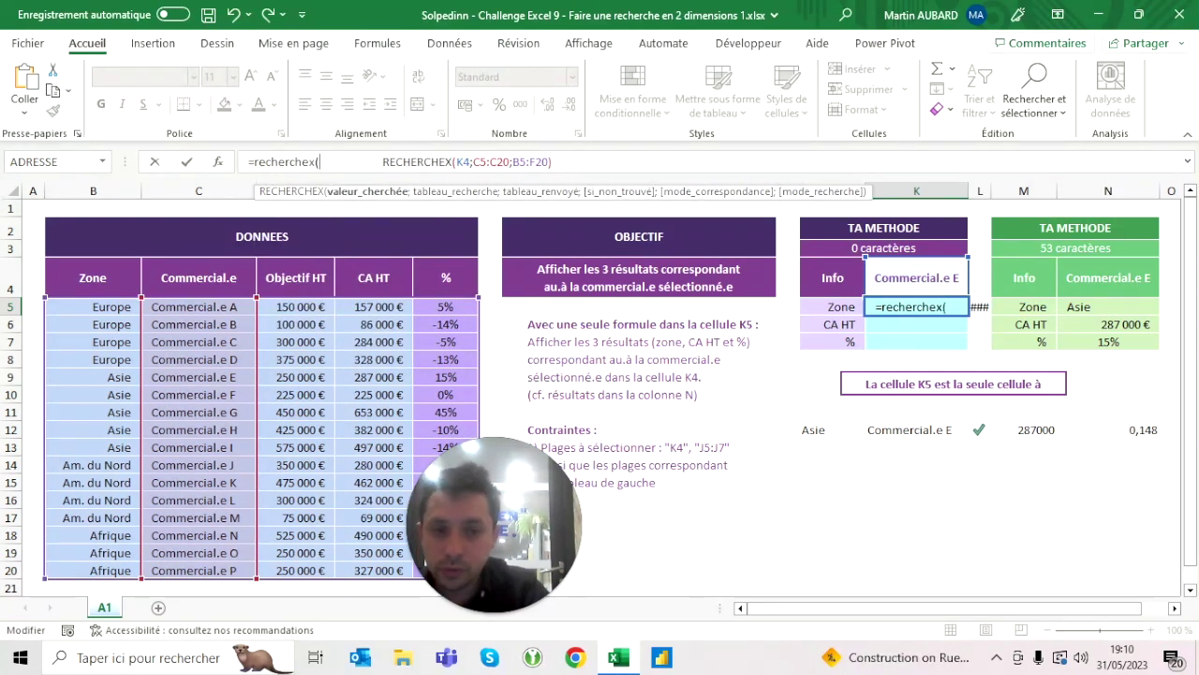
# Step: Finish =RECHERCHEX(J5:J7;B4:F4;…) in K5 so K5:K7 return Asie, 287 000 € and 15%
pyautogui.moveTo(834, 306); pyautogui.dragTo(834, 341)
pyautogui.write(';')
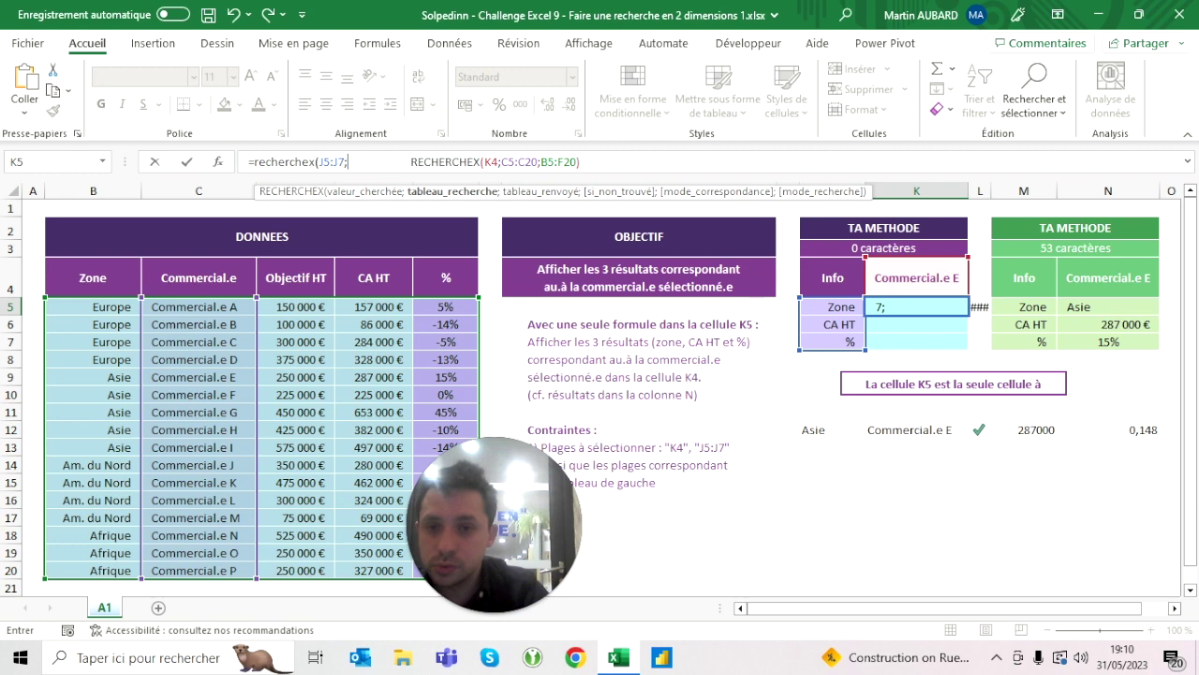
pyautogui.moveTo(92, 278); pyautogui.dragTo(446, 278)
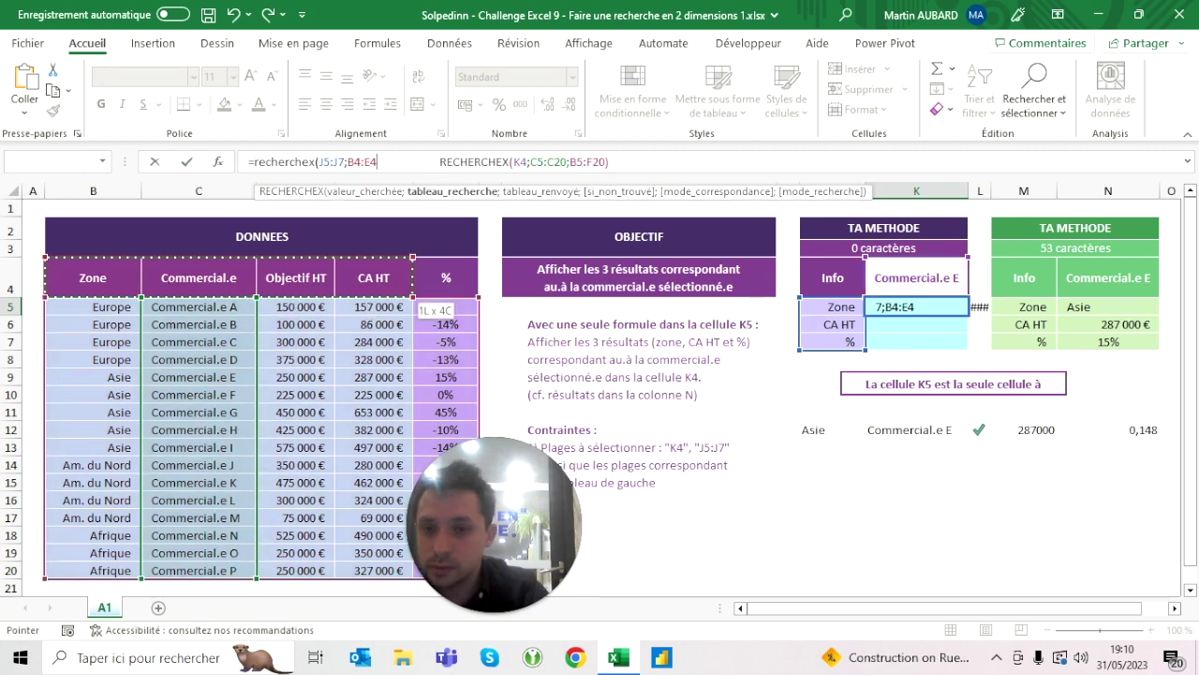
pyautogui.write(';')
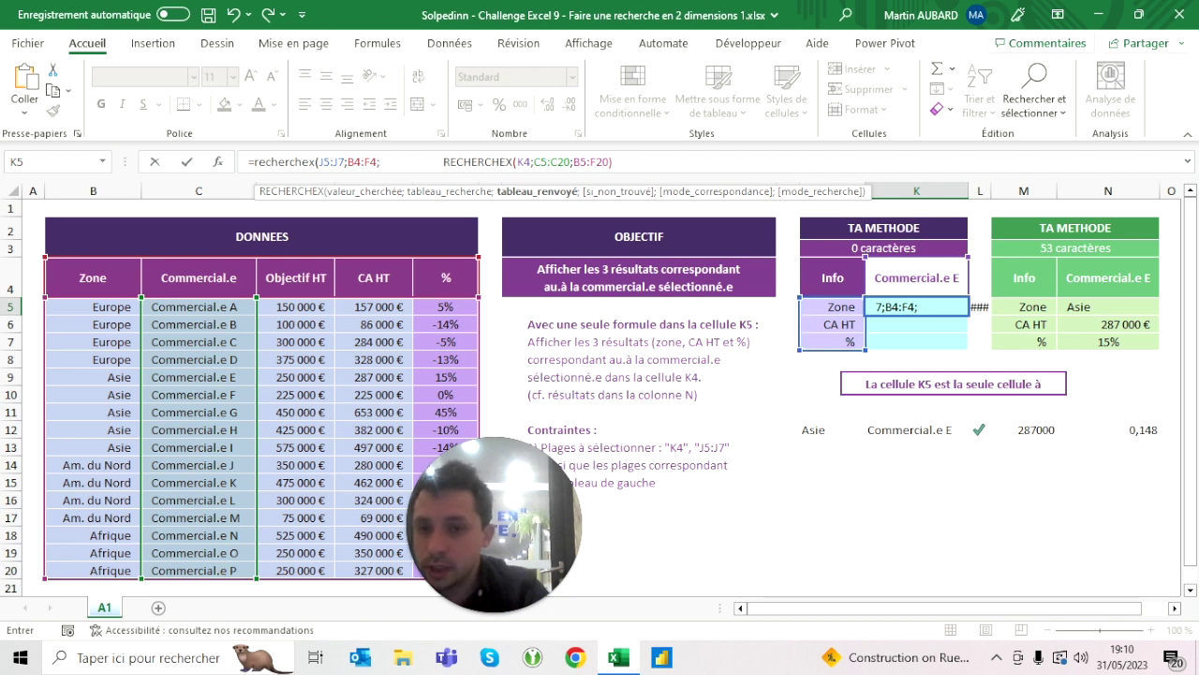
pyautogui.click(616, 162)
pyautogui.write(')')
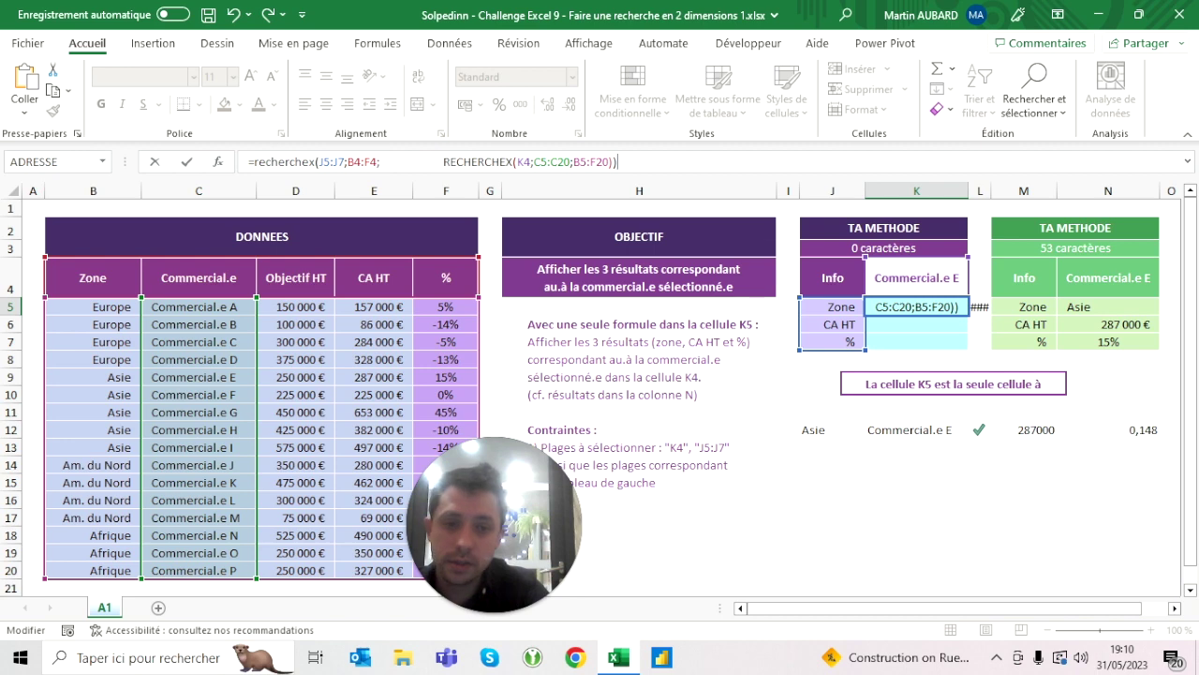
pyautogui.hotkey('ctrl', 'Return')
pyautogui.click(832, 429)
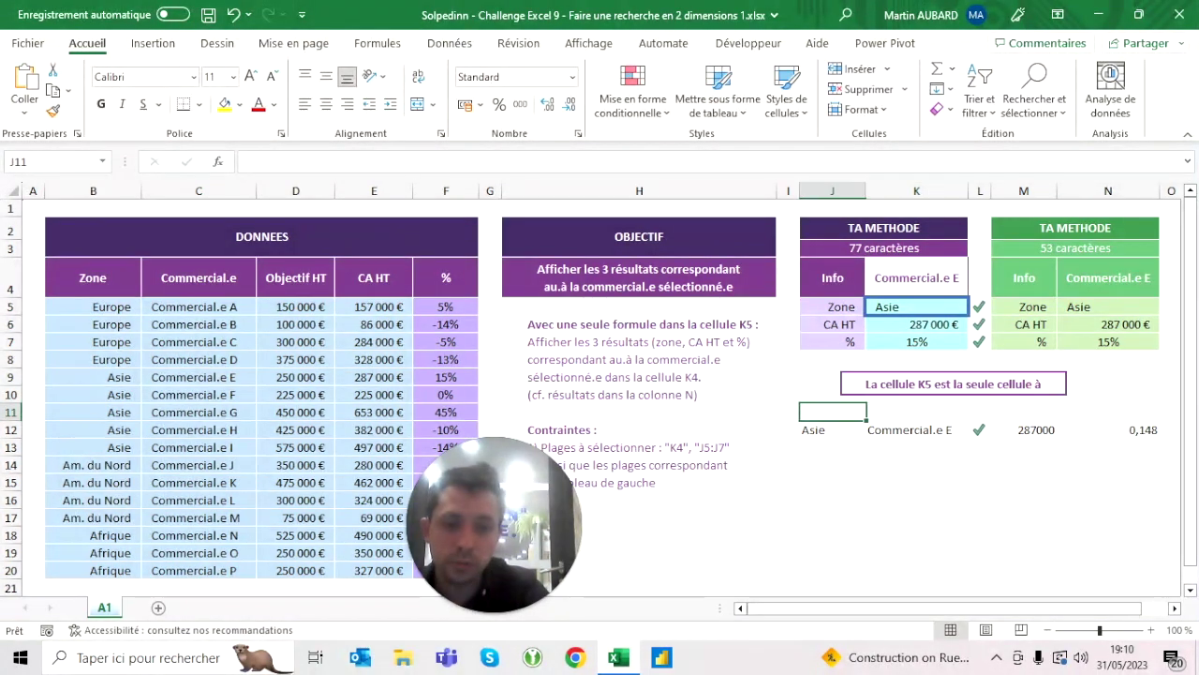
# Step: Delete the trial results in row 12 and copy the Zone label into J6
pyautogui.press('Delete')
pyautogui.press('Up')
pyautogui.press('Up')
pyautogui.press('Up')
pyautogui.press('Up')
pyautogui.press('Up')
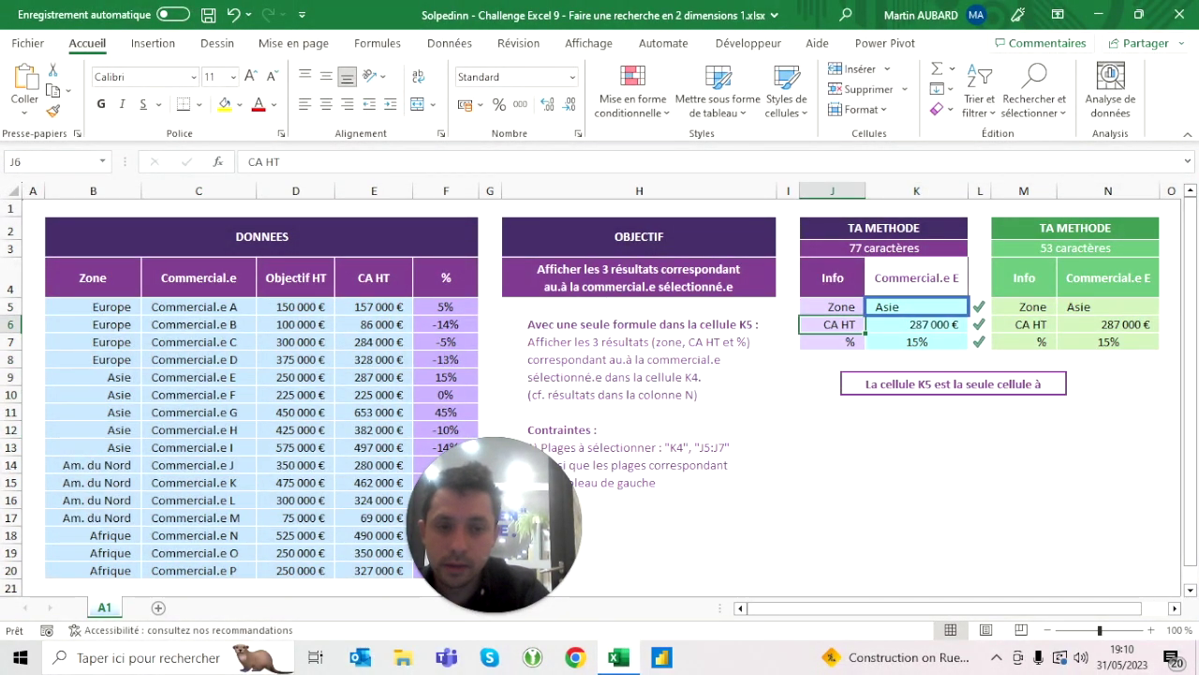
pyautogui.press('Up')
pyautogui.click(832, 324)
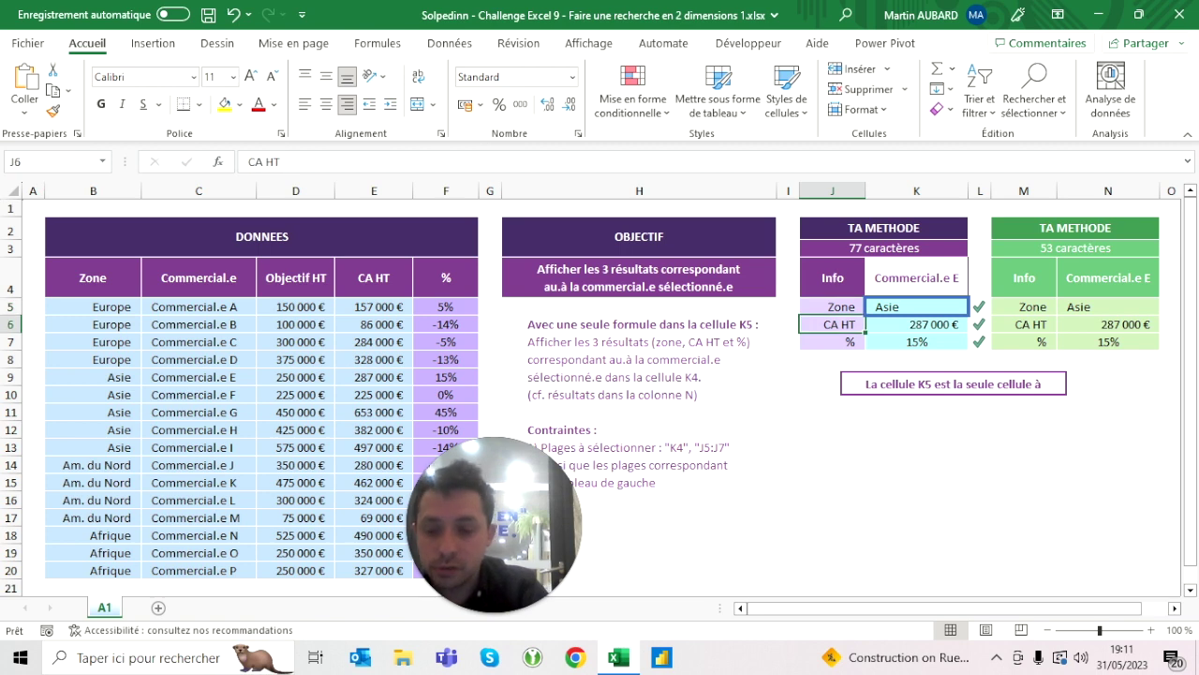
pyautogui.hotkey('ctrl', 'd')
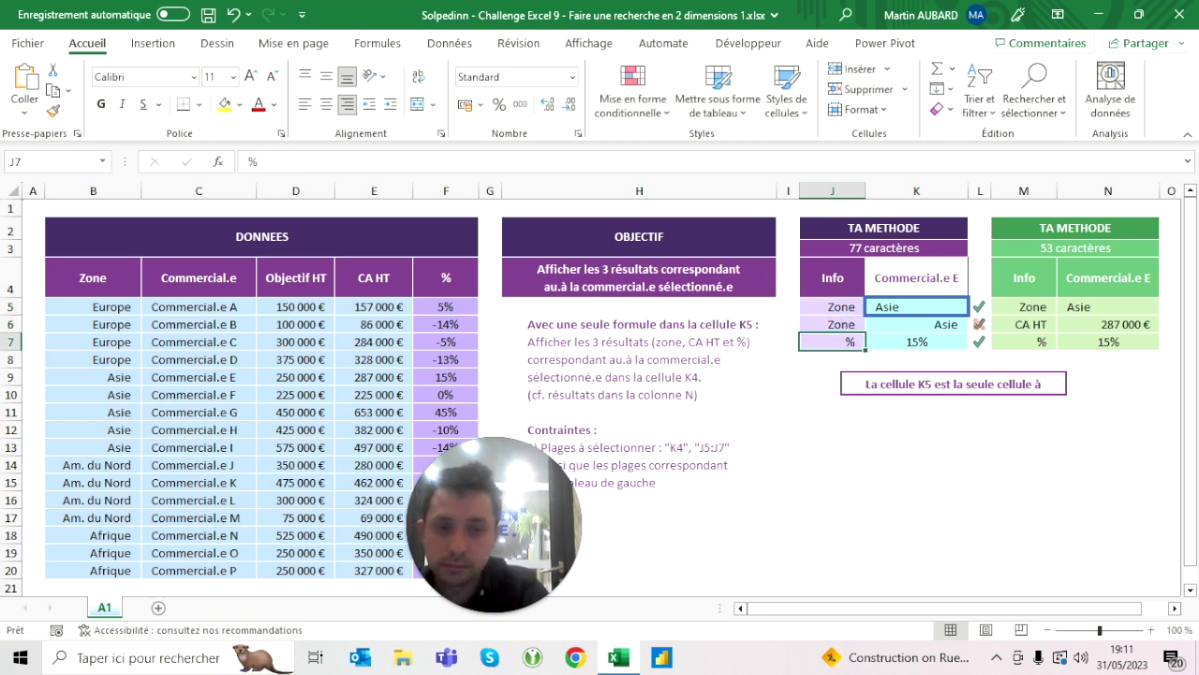
pyautogui.press('Up')
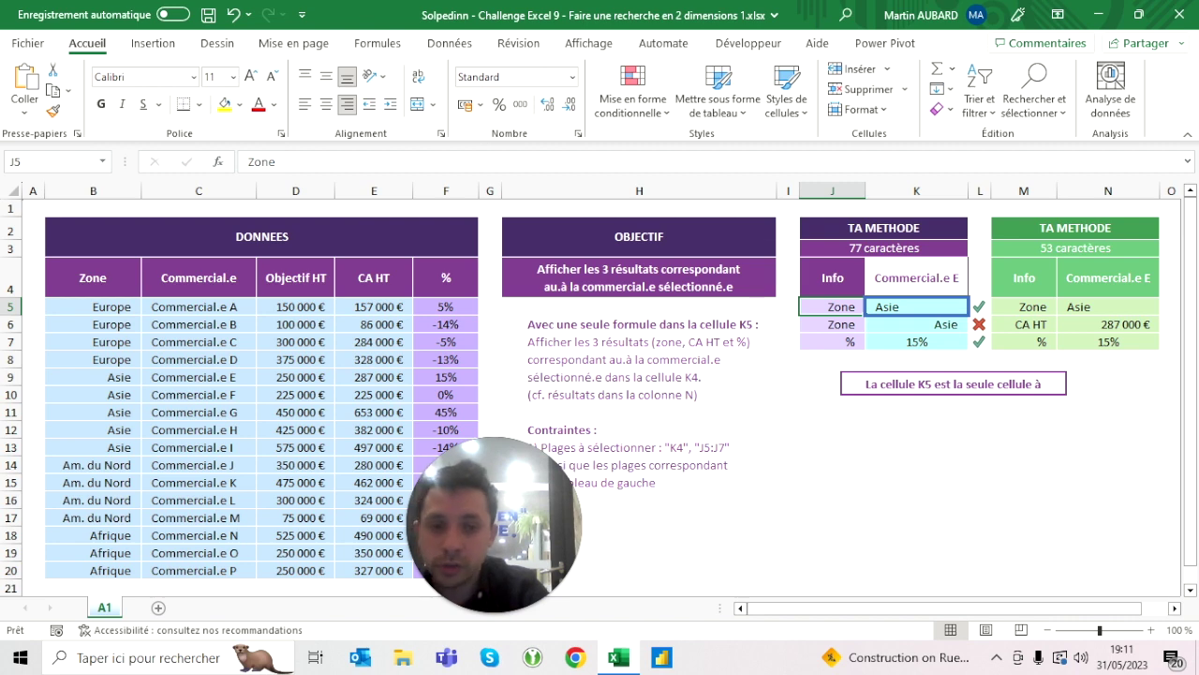
# Step: Try % and CA HT as J5 labels, then undo back to Zone, CA HT and %
pyautogui.write('%')
pyautogui.hotkey('ctrl', 'Return')
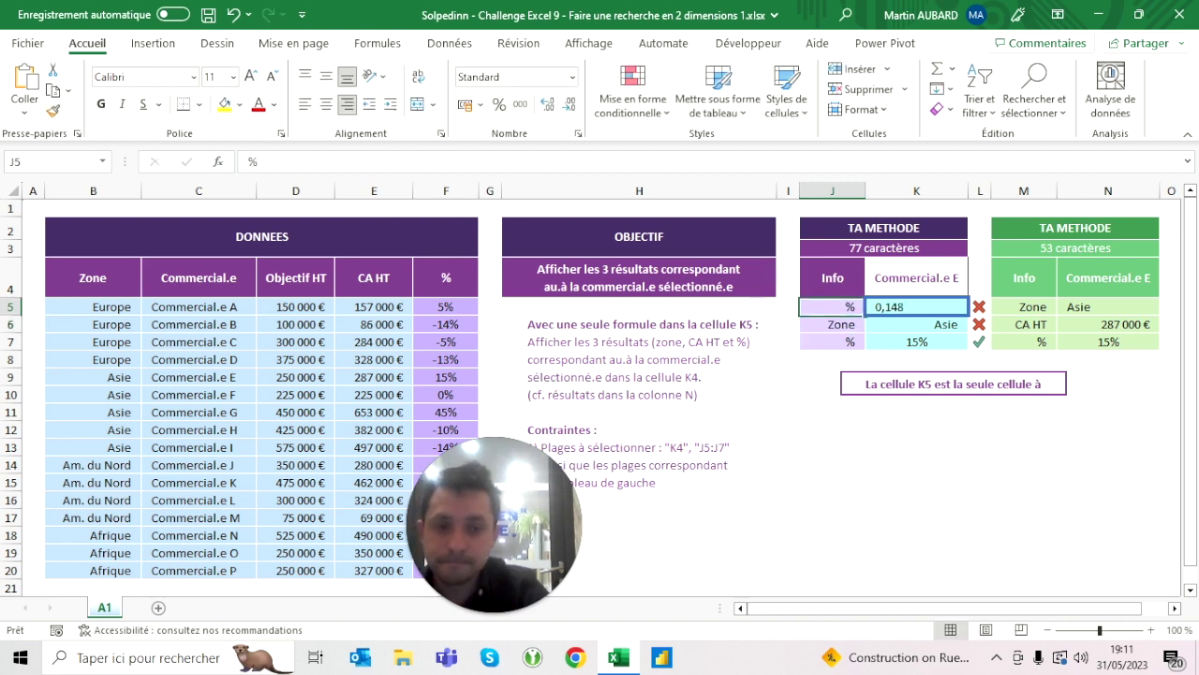
pyautogui.write('CA HT')
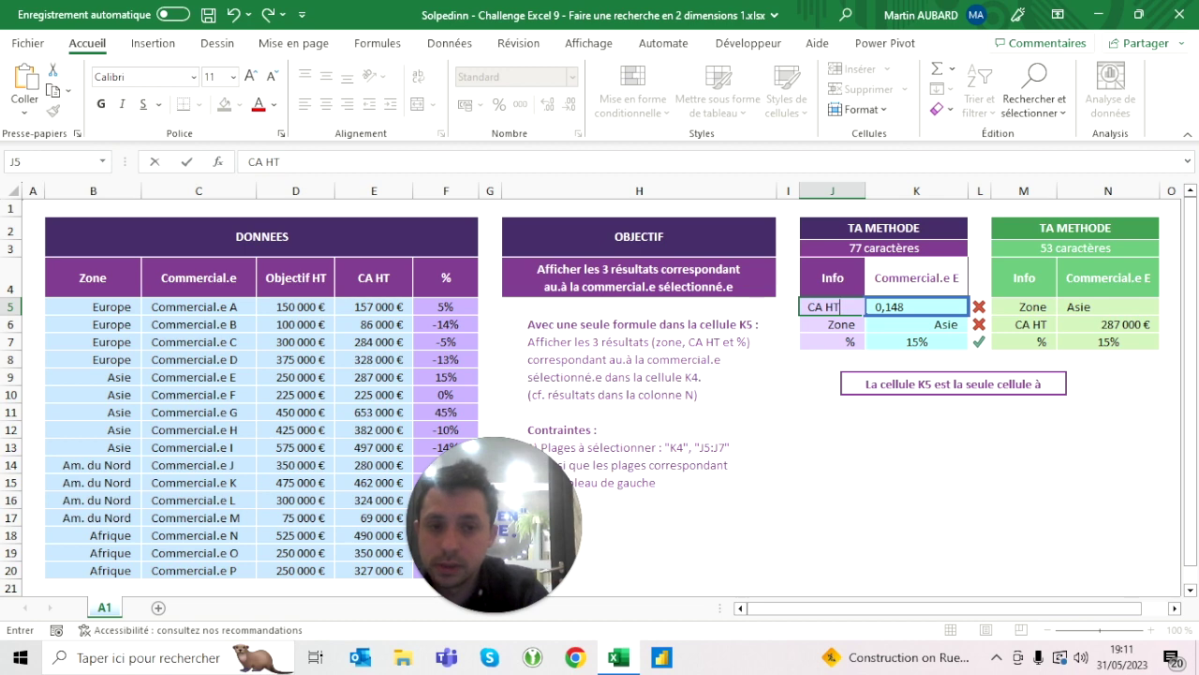
pyautogui.hotkey('ctrl', 'Return')
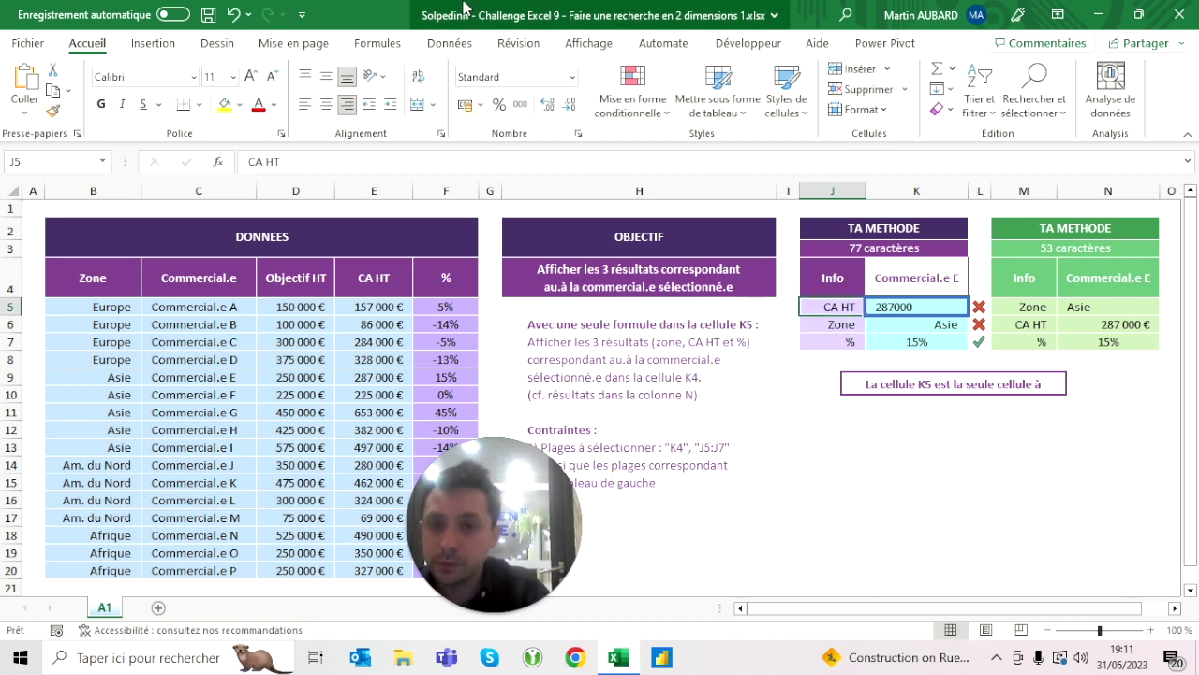
pyautogui.click(234, 15)
pyautogui.click(235, 15)
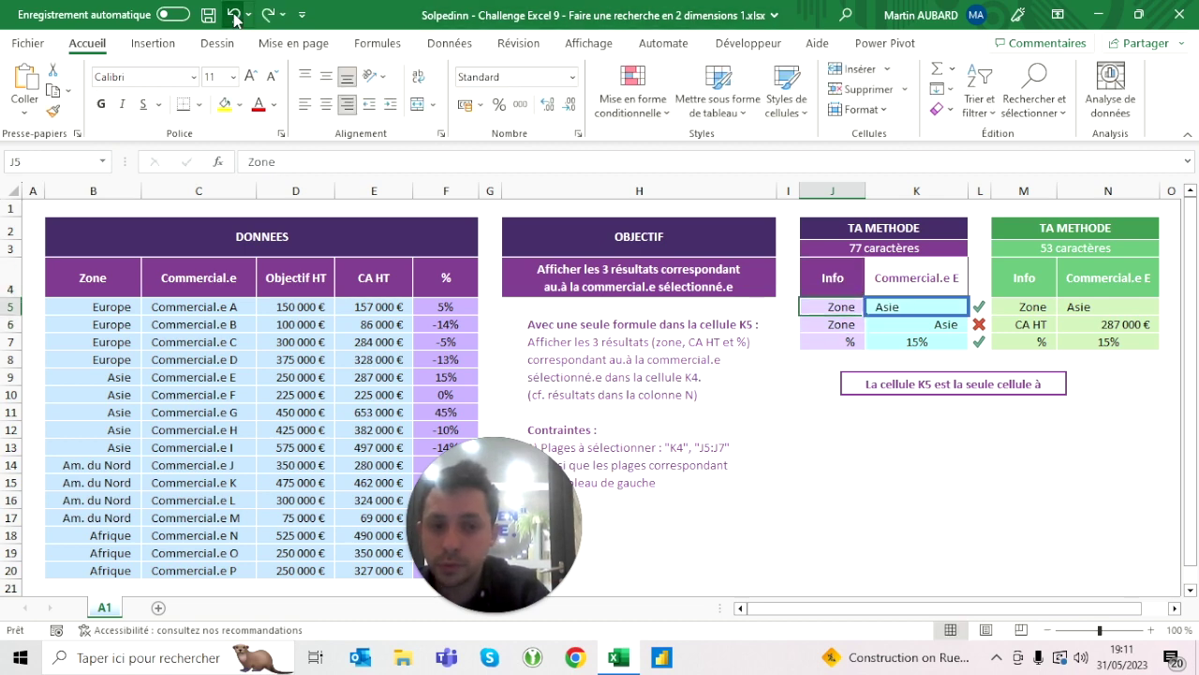
pyautogui.click(234, 15)
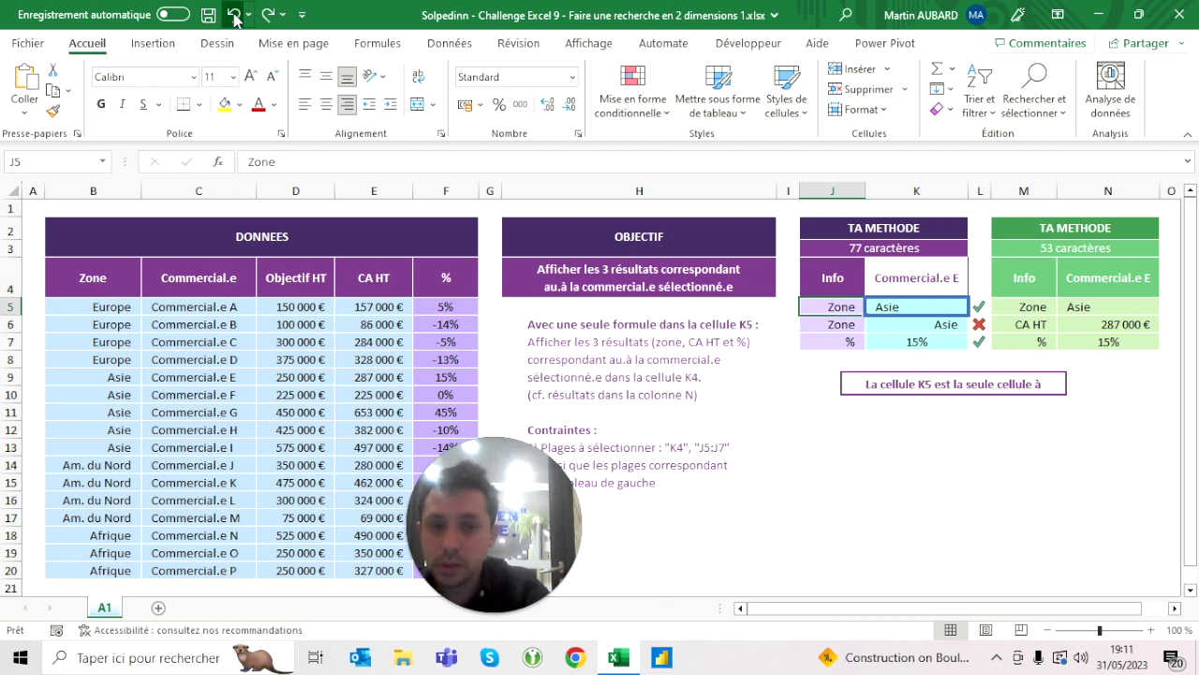
pyautogui.click(235, 15)
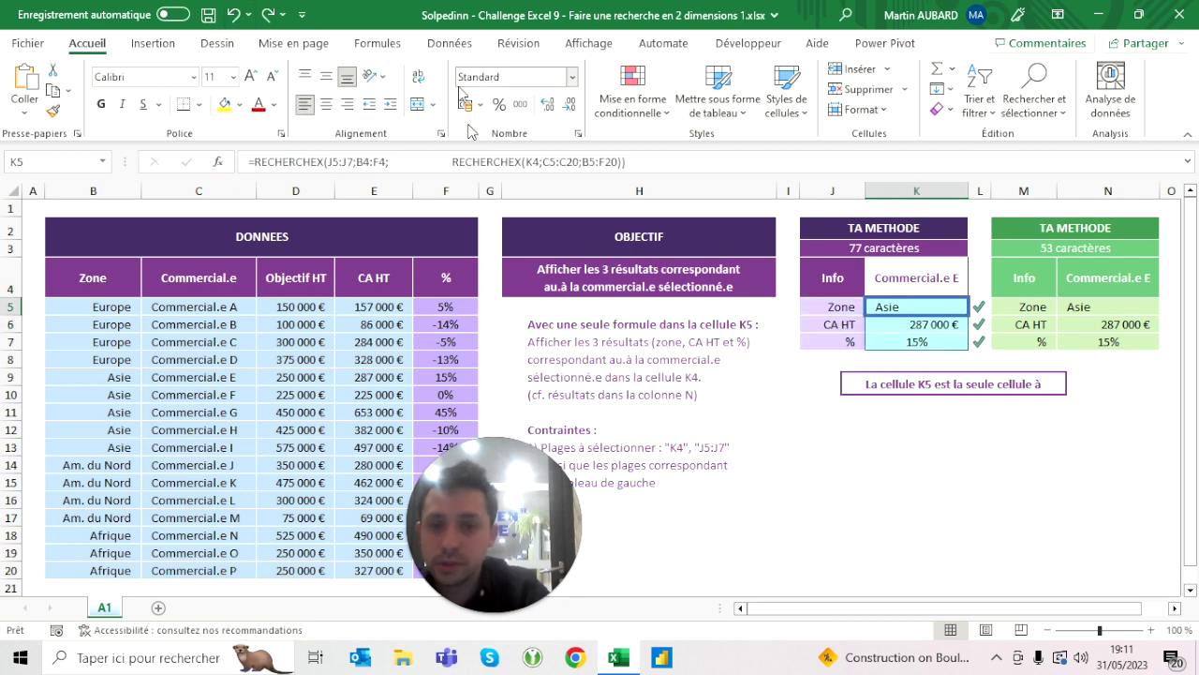
# Step: Delete the extra spaces before the inner RECHERCHEX in K5, leaving a 53-character formula
pyautogui.click(473, 162)
pyautogui.press('BackSpace')
pyautogui.press('BackSpace')
pyautogui.press('BackSpace')
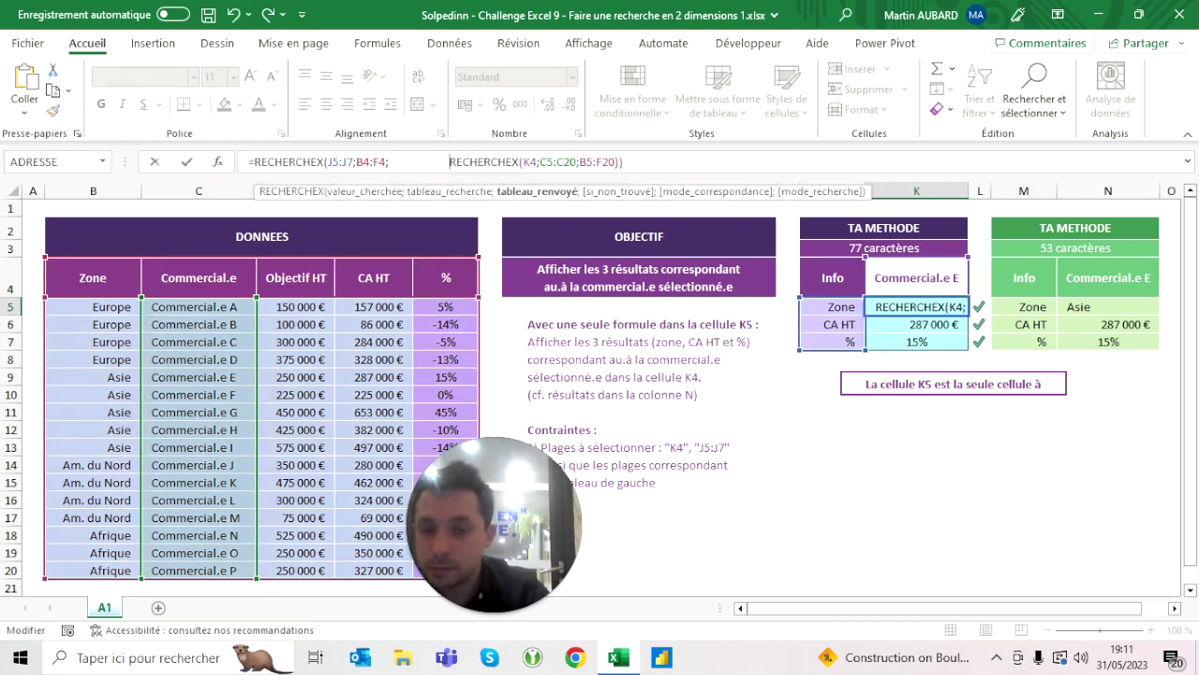
pyautogui.press('BackSpace')
pyautogui.press('BackSpace')
pyautogui.press('BackSpace')
pyautogui.press('BackSpace')
pyautogui.press('BackSpace')
pyautogui.press('BackSpace')
pyautogui.press('BackSpace')
pyautogui.press('BackSpace')
pyautogui.press('BackSpace')
pyautogui.press('BackSpace')
pyautogui.press('BackSpace')
pyautogui.press('BackSpace')
pyautogui.hotkey('ctrl', 'Return')
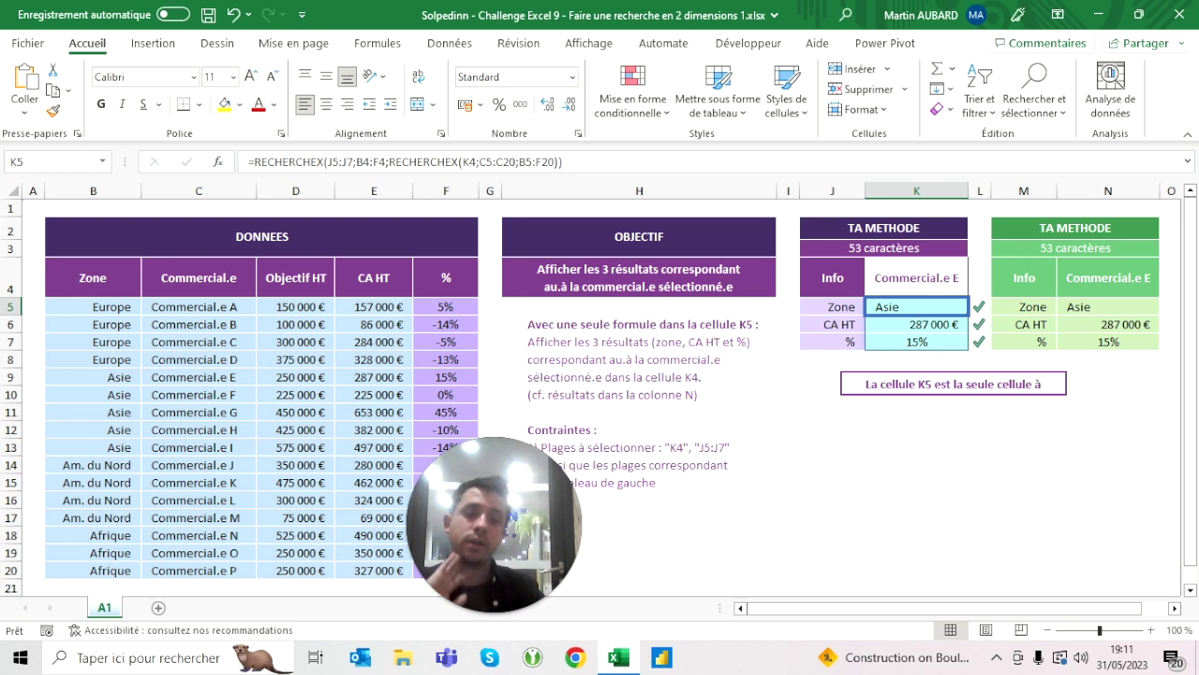
pyautogui.click(917, 278)
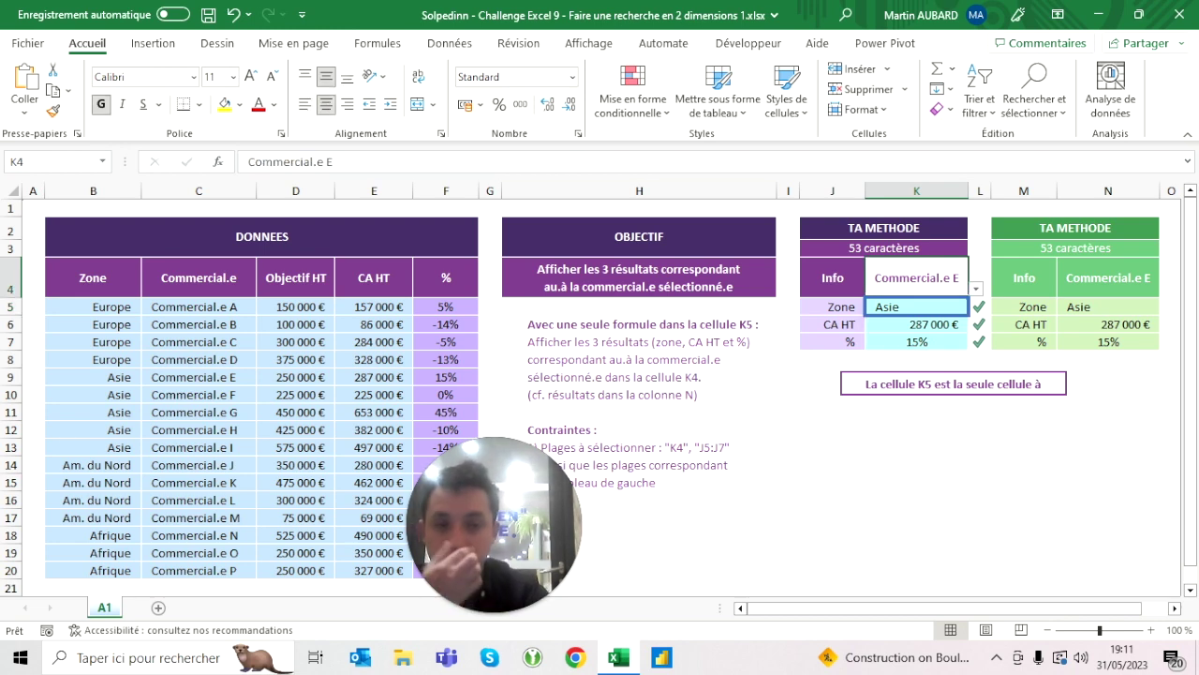
pyautogui.click(976, 288)
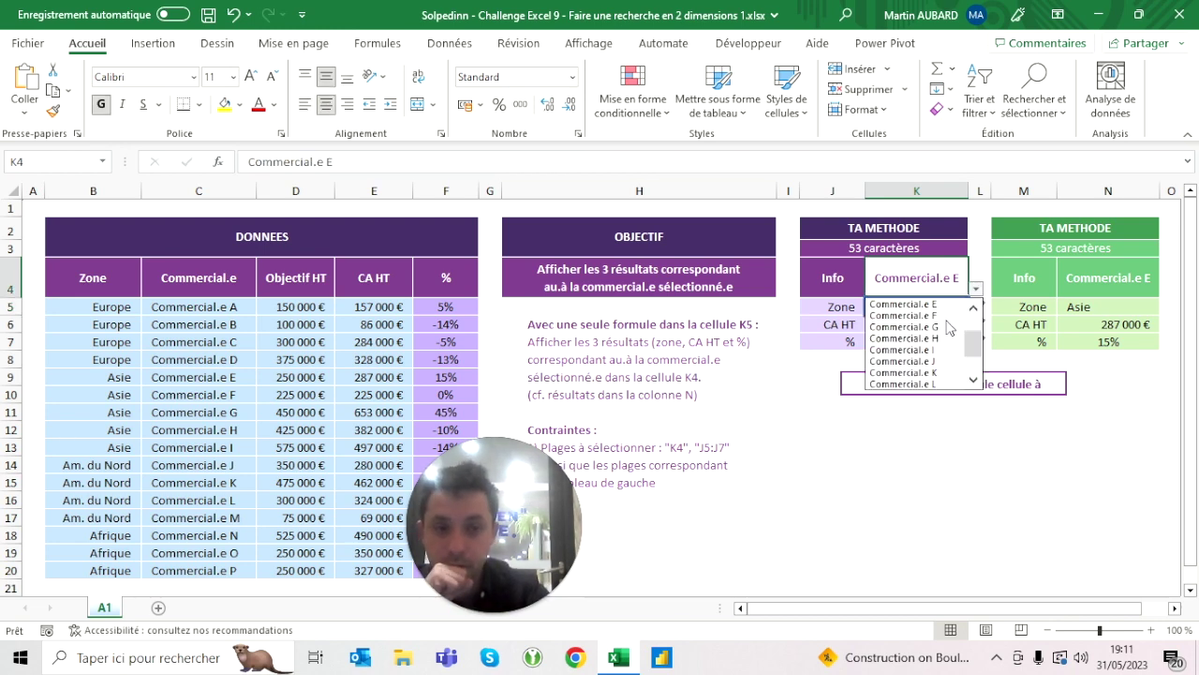
pyautogui.click(928, 339)
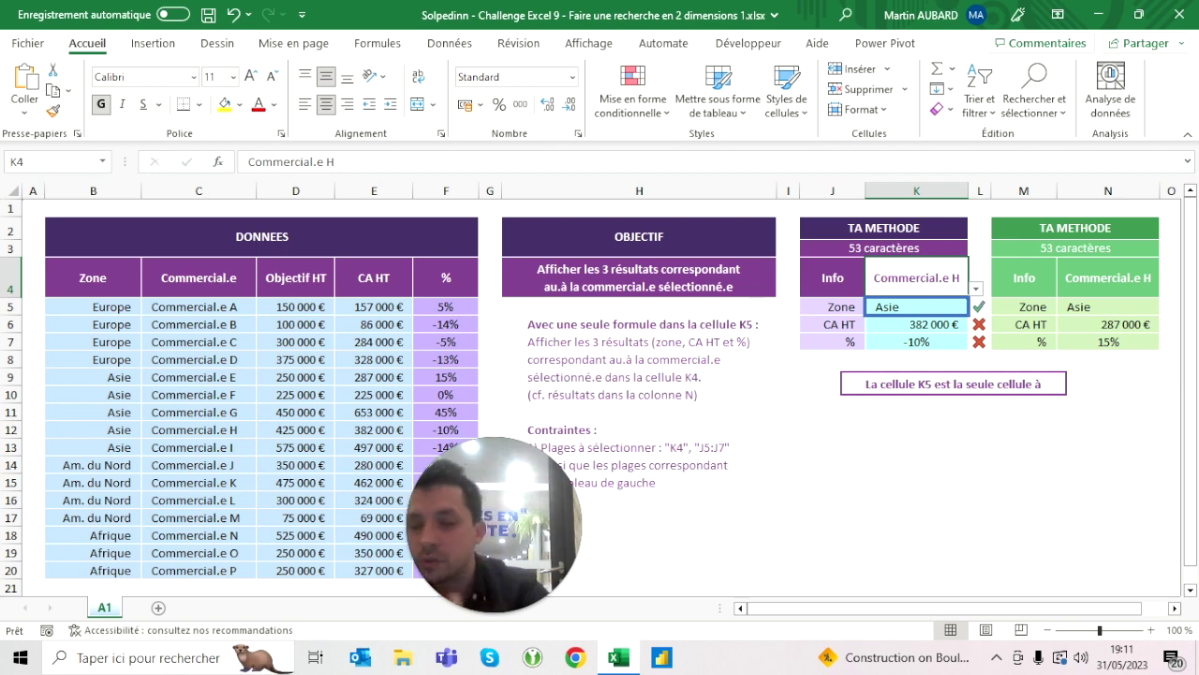
pyautogui.click(976, 288)
pyautogui.scroll(3, 976, 309)
pyautogui.click(956, 305)
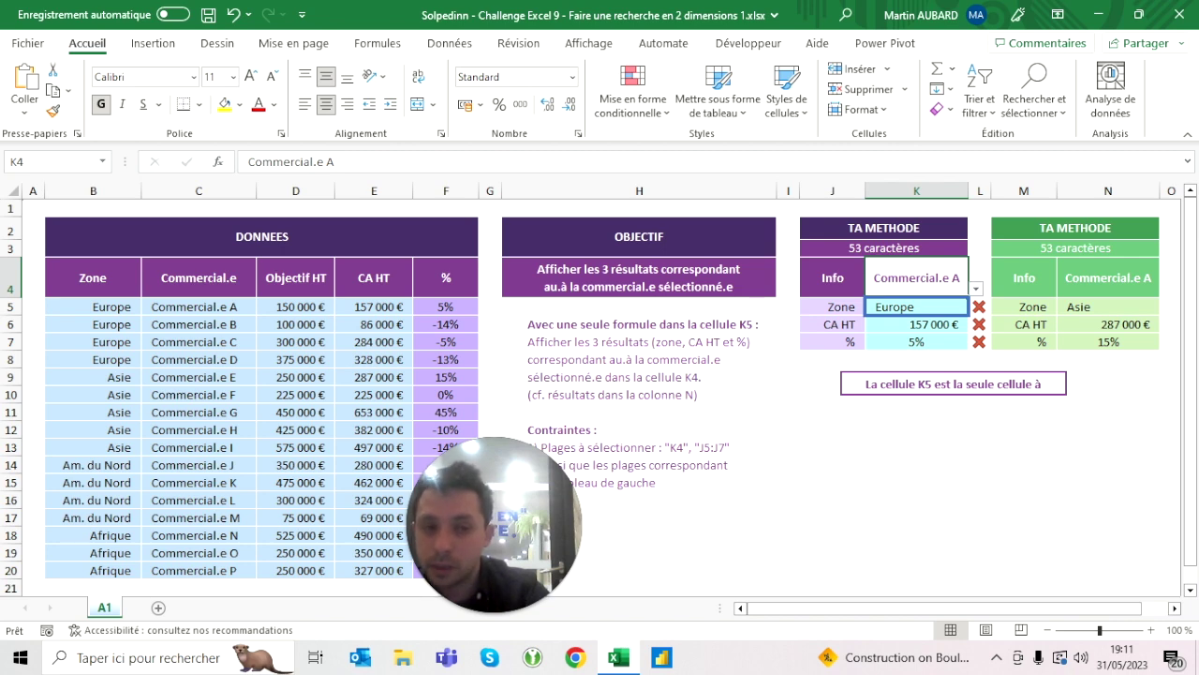
pyautogui.click(976, 288)
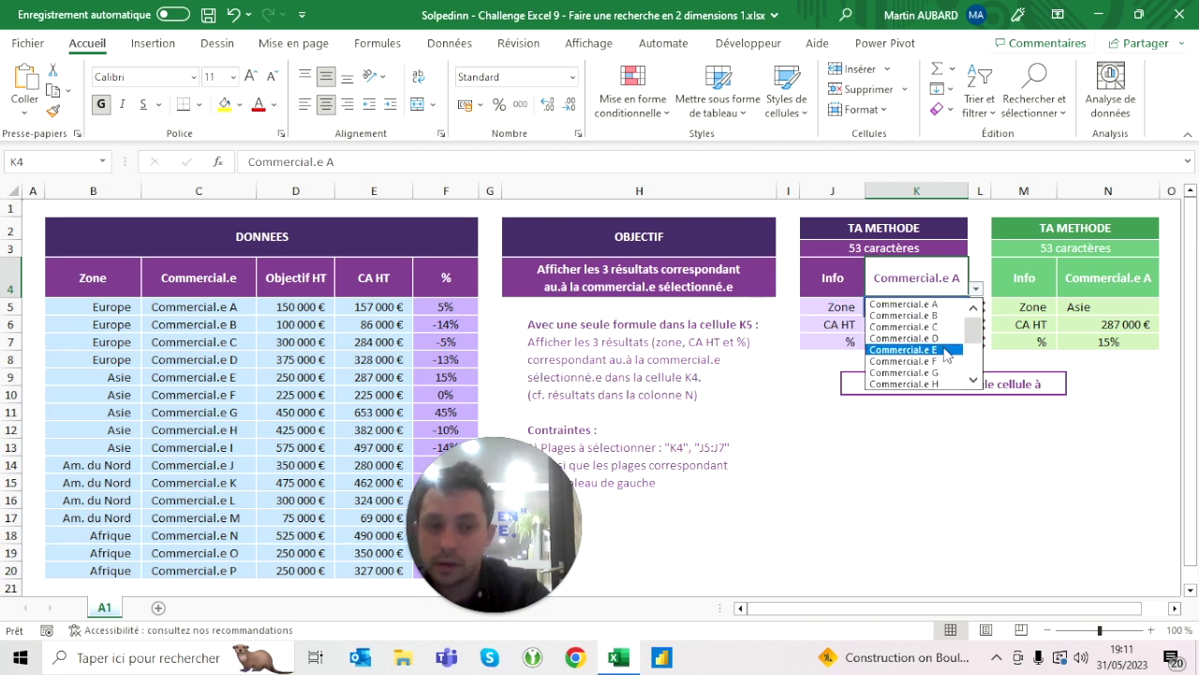
pyautogui.click(942, 348)
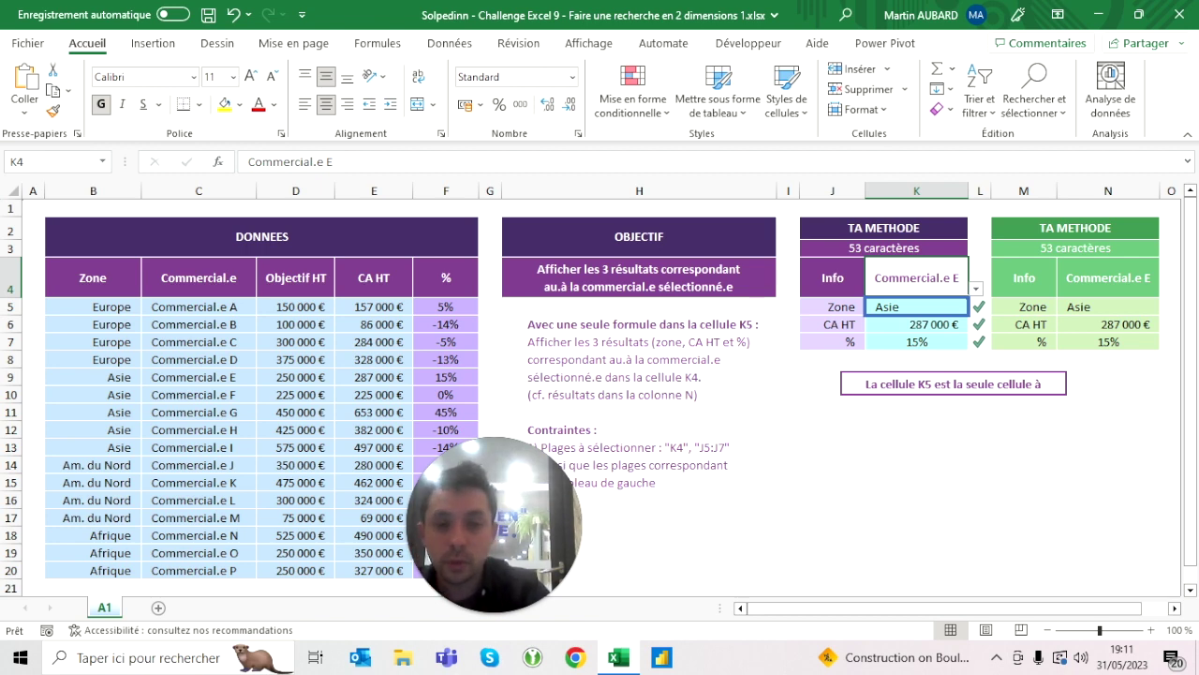
pyautogui.click(917, 307)
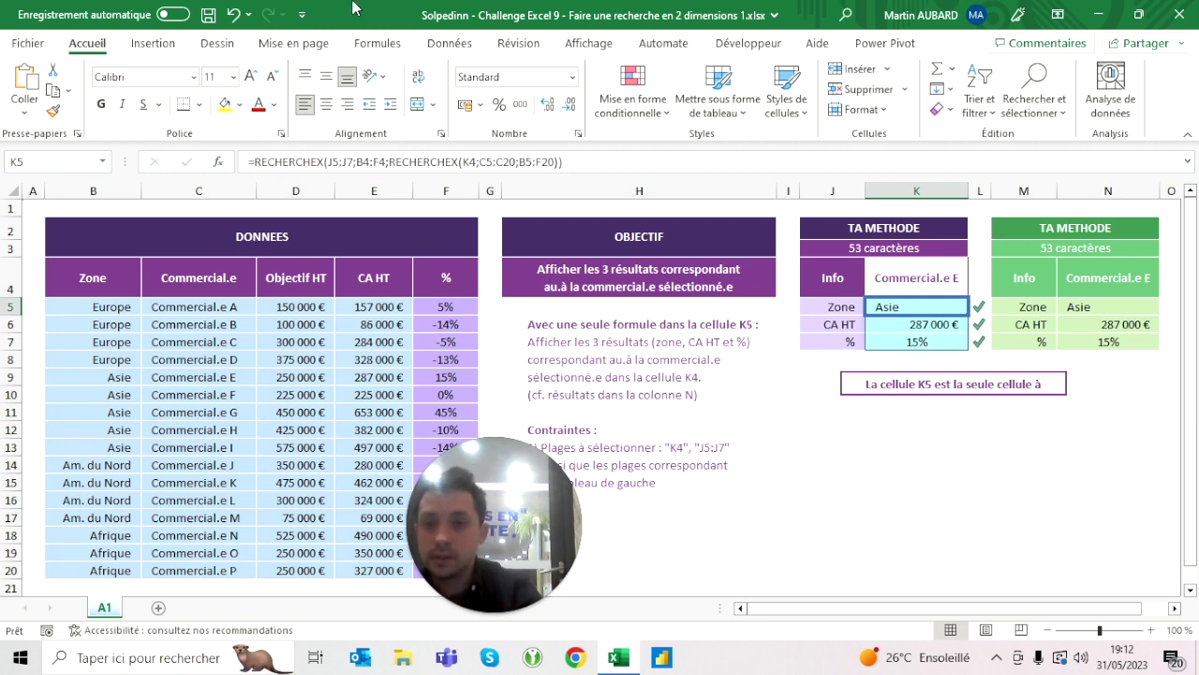
# Step: Save the workbook from the Quick Access Toolbar
pyautogui.click(208, 17)
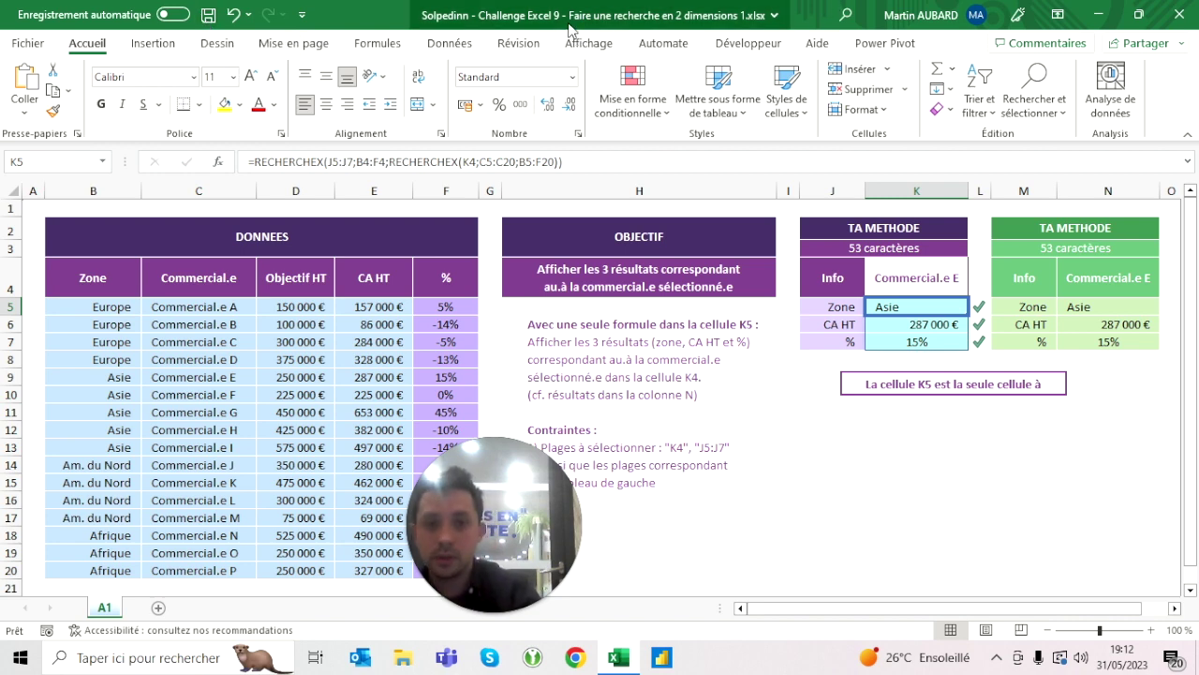